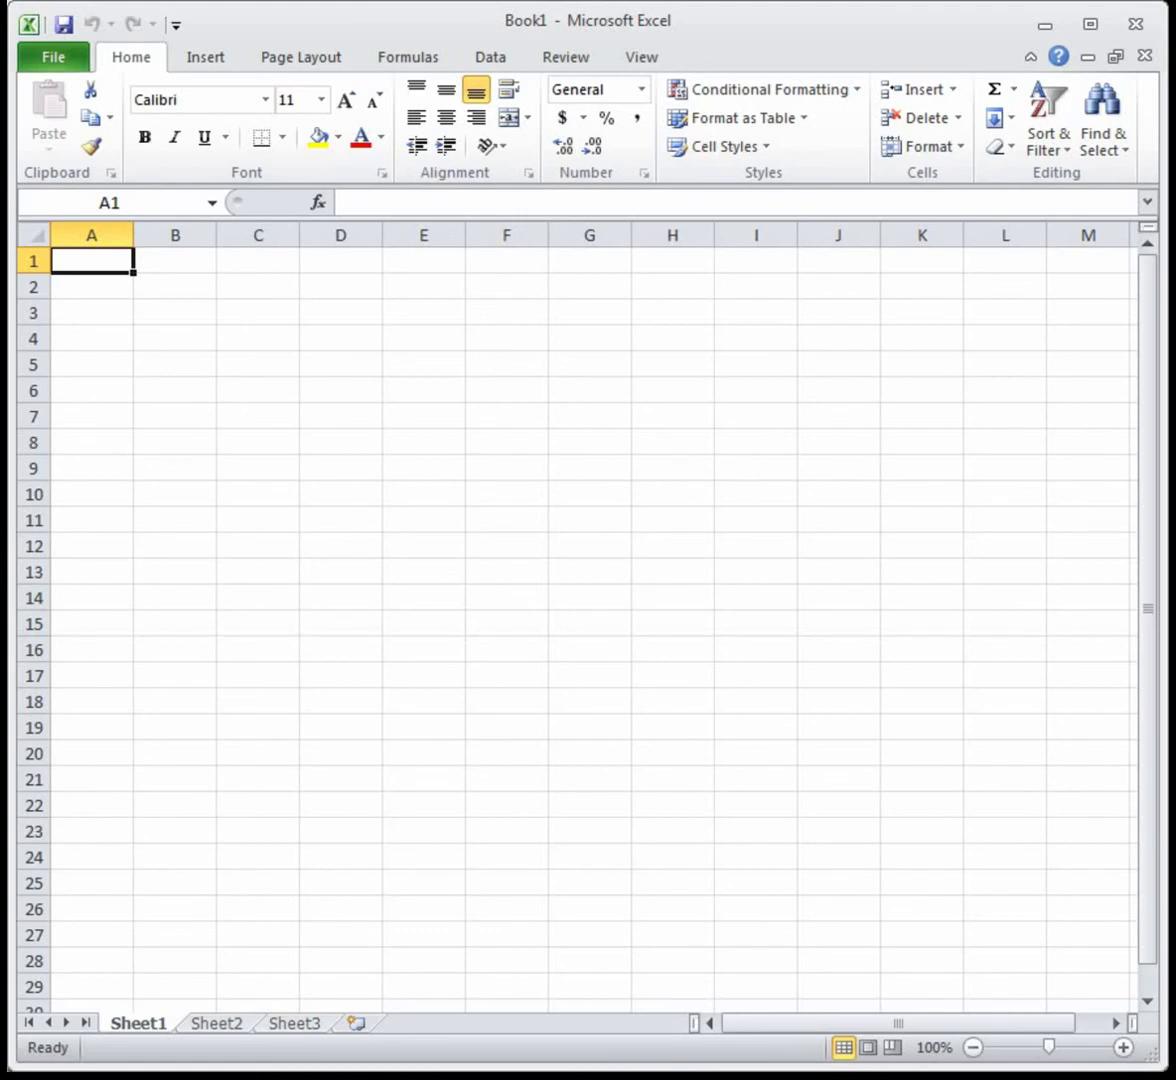
Label A1 'days' and A2 'Letteres'.
text(days)
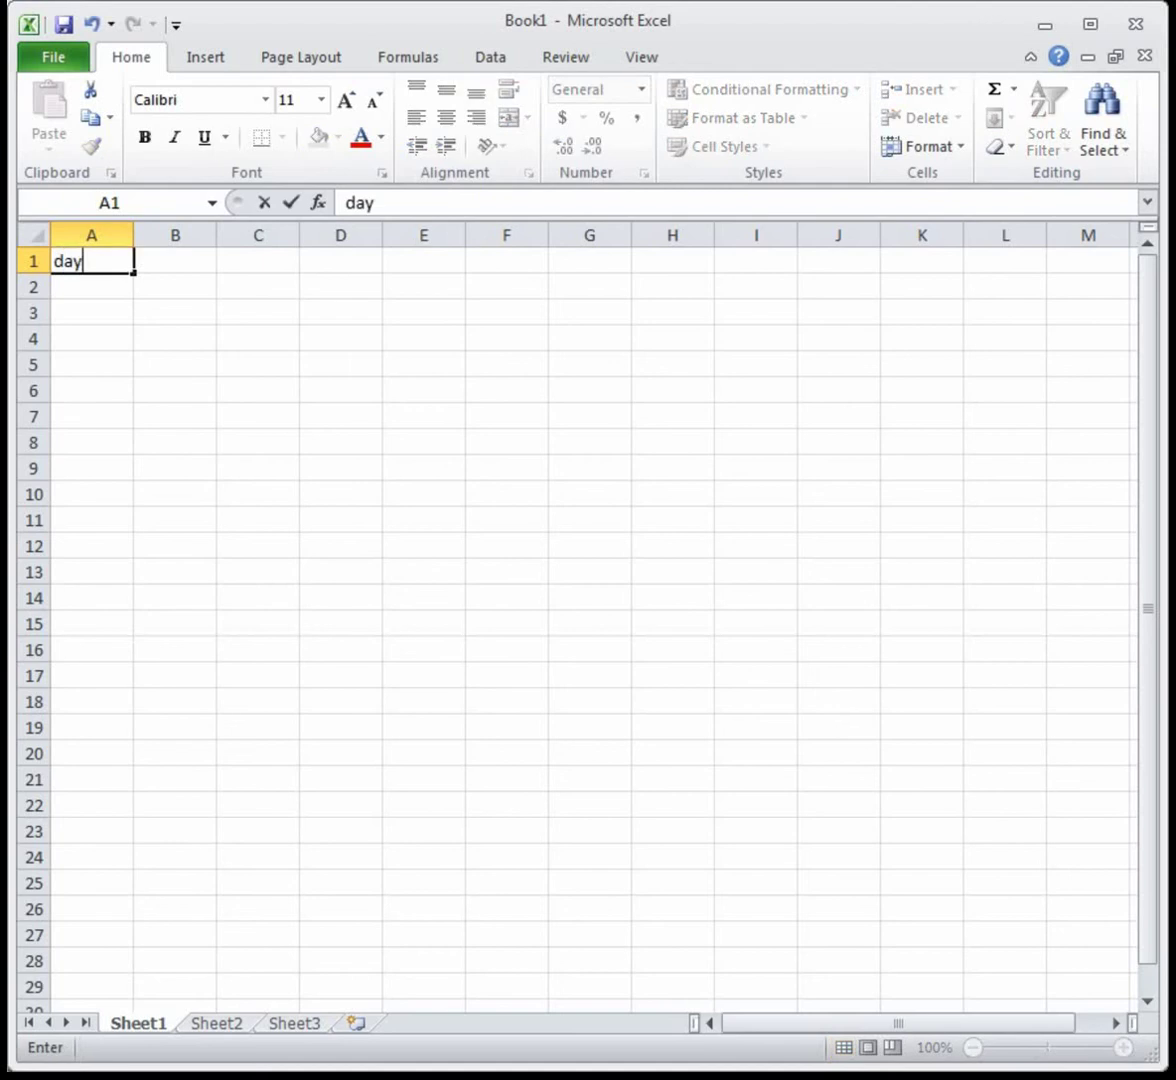
key(Return)
text(Letteres)
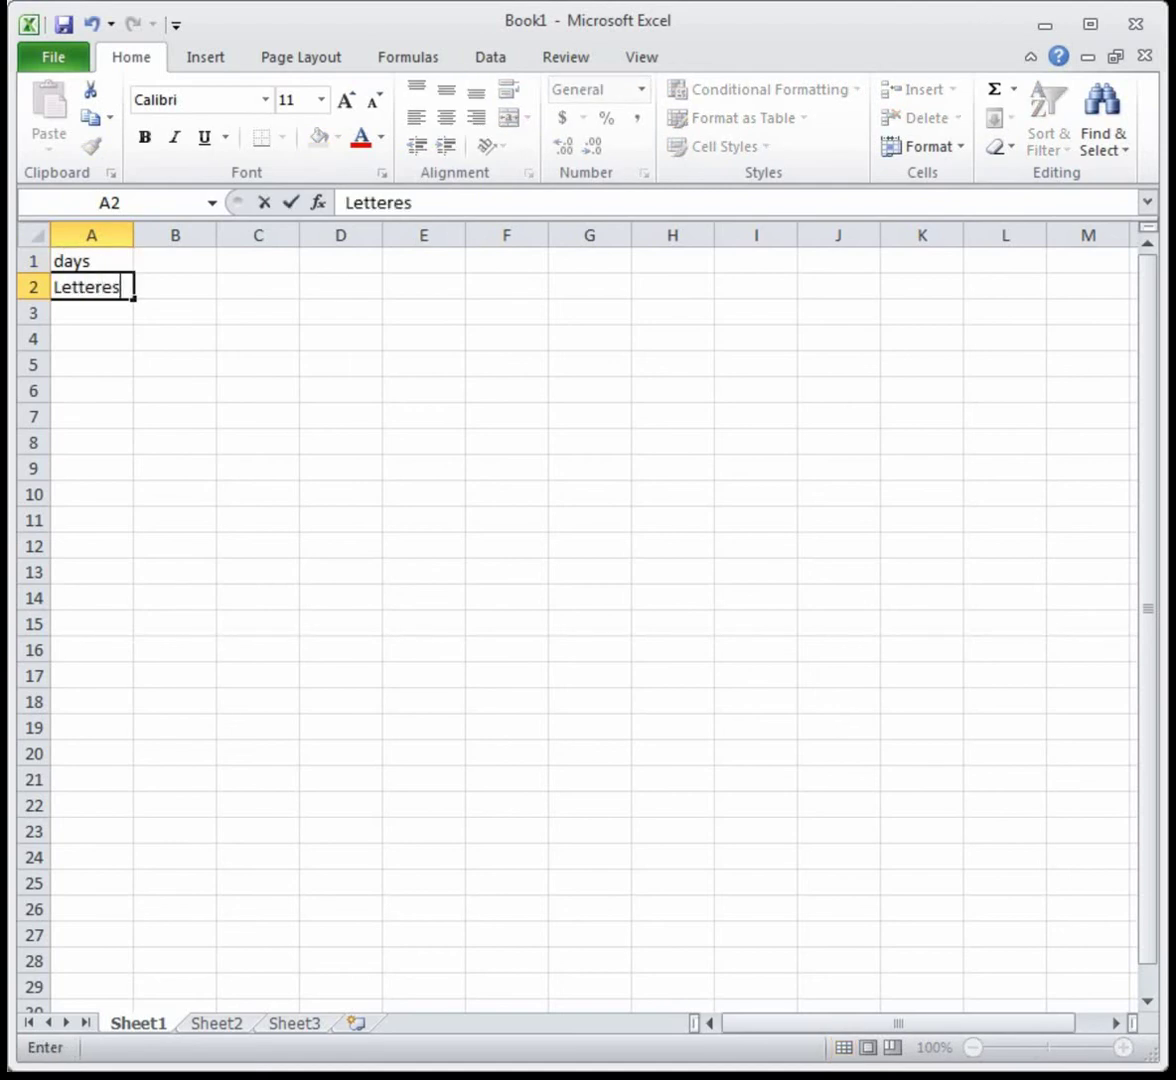
key(Tab)
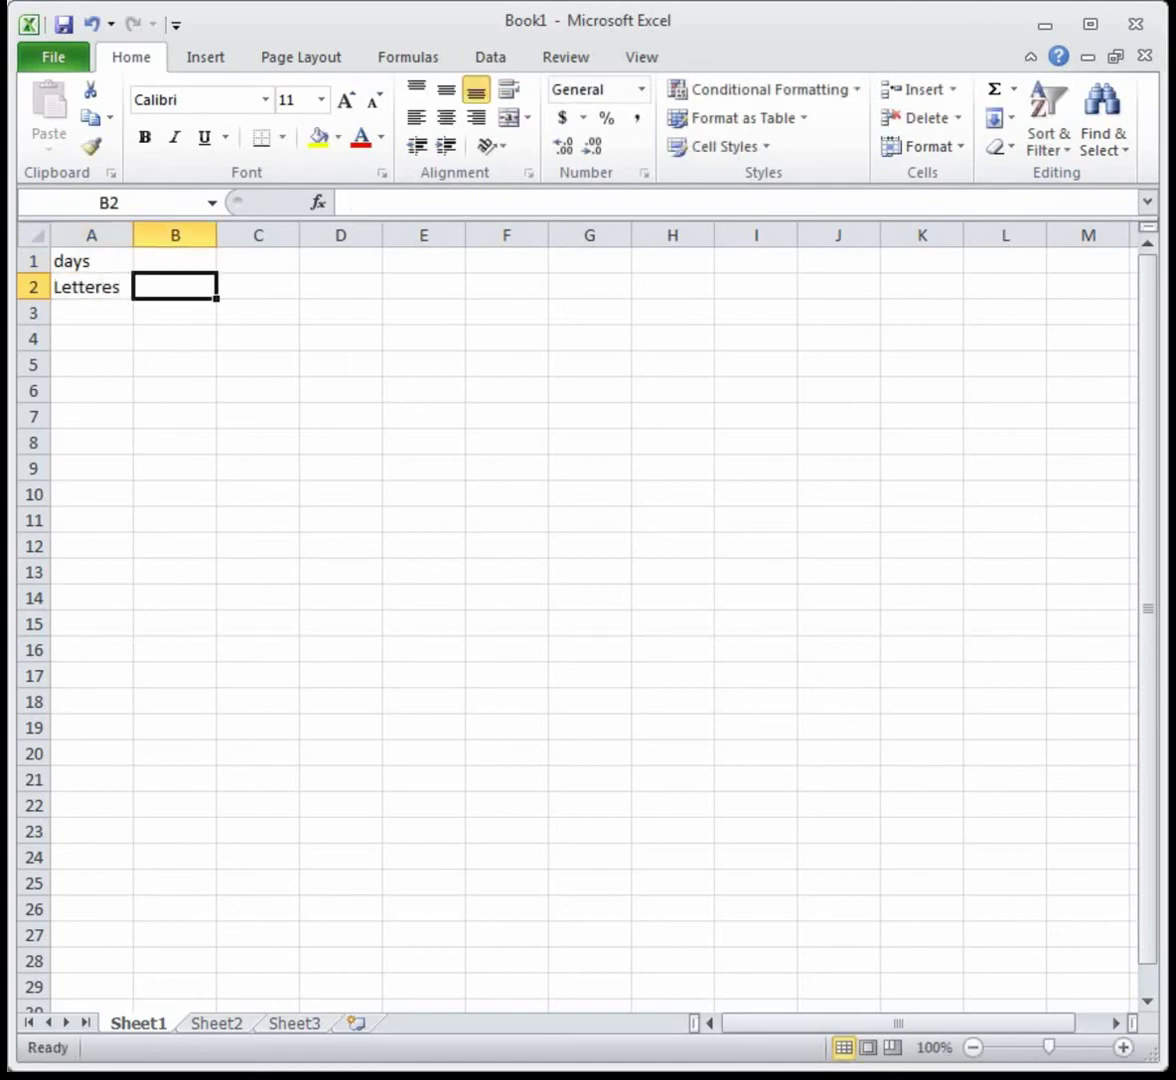
Enter =10*2^B1 in B2 and fill it across to D2.
text(=10)
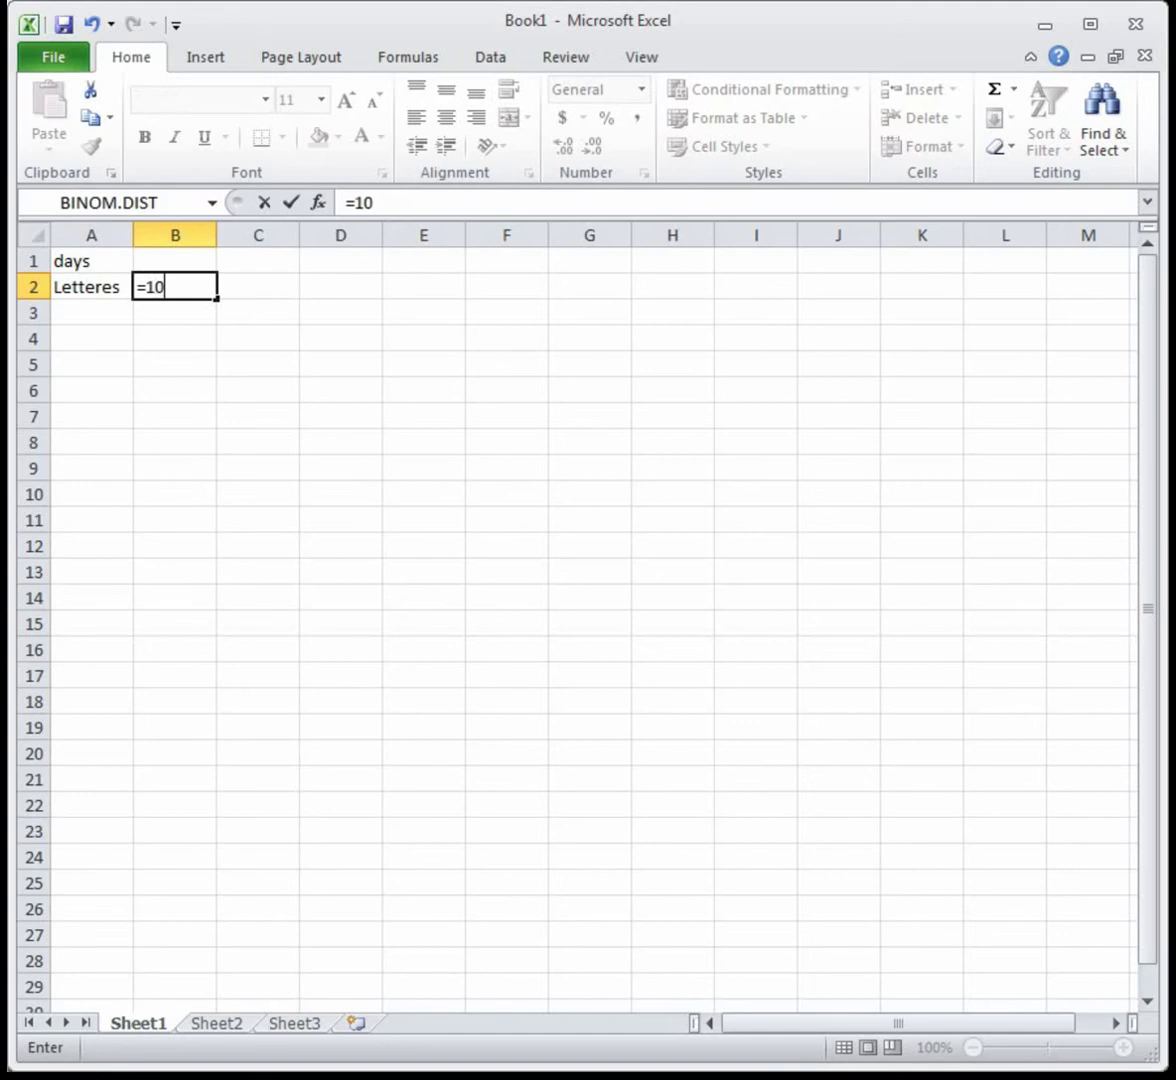
text(*2^)
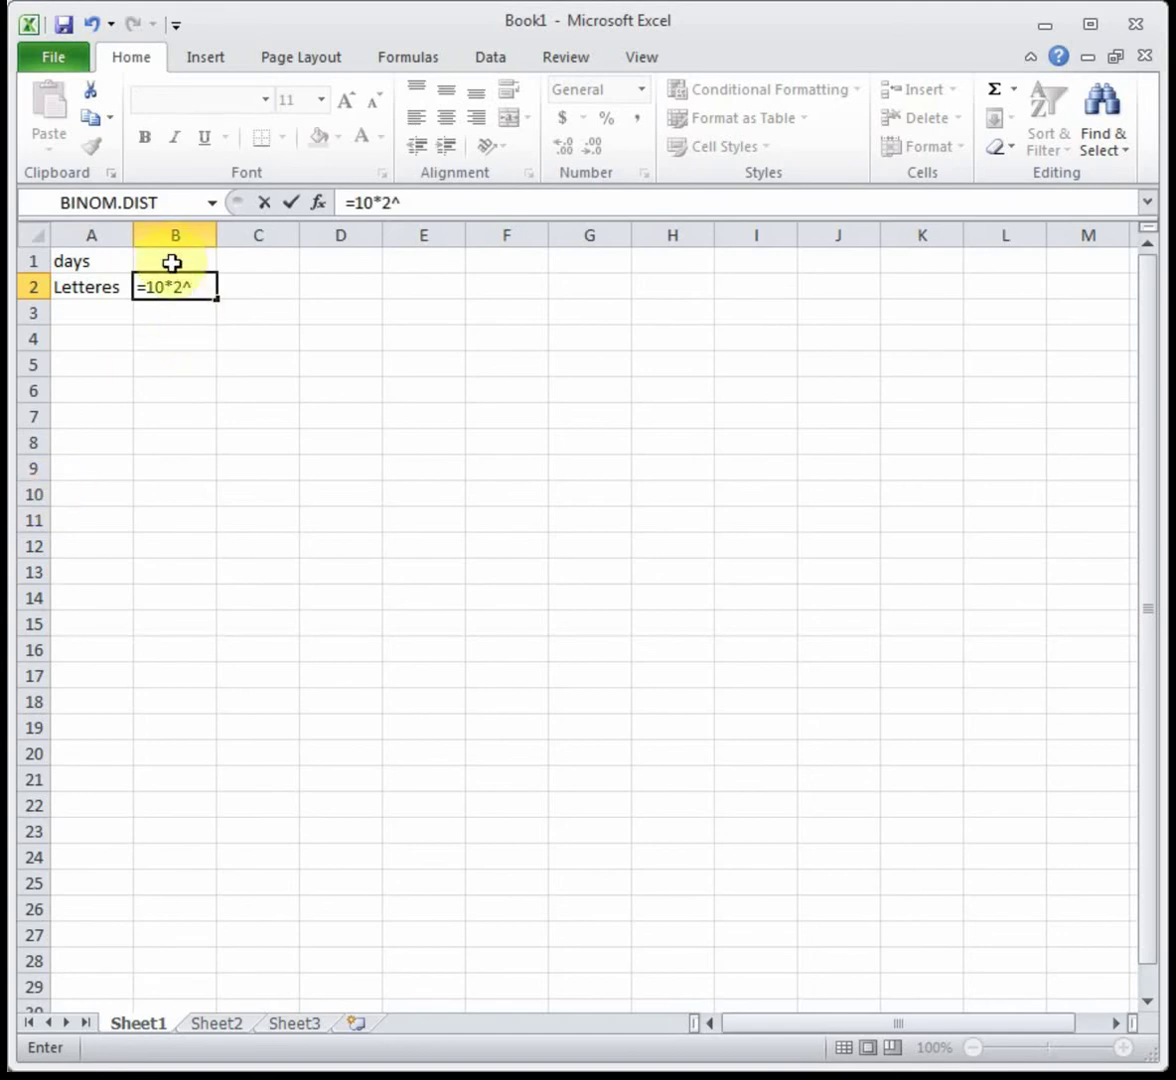
click(175, 264)
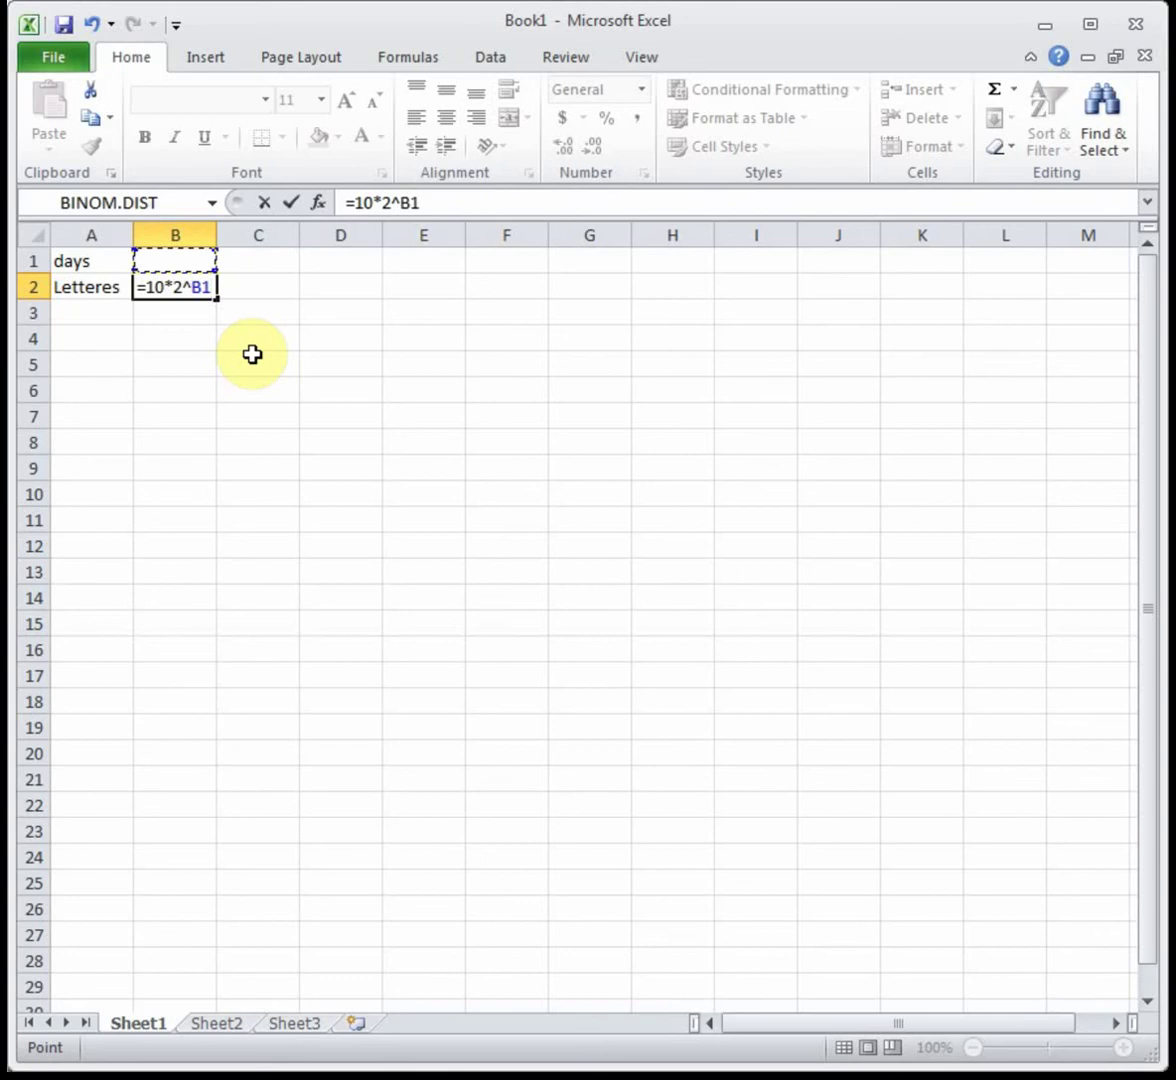
key(Return)
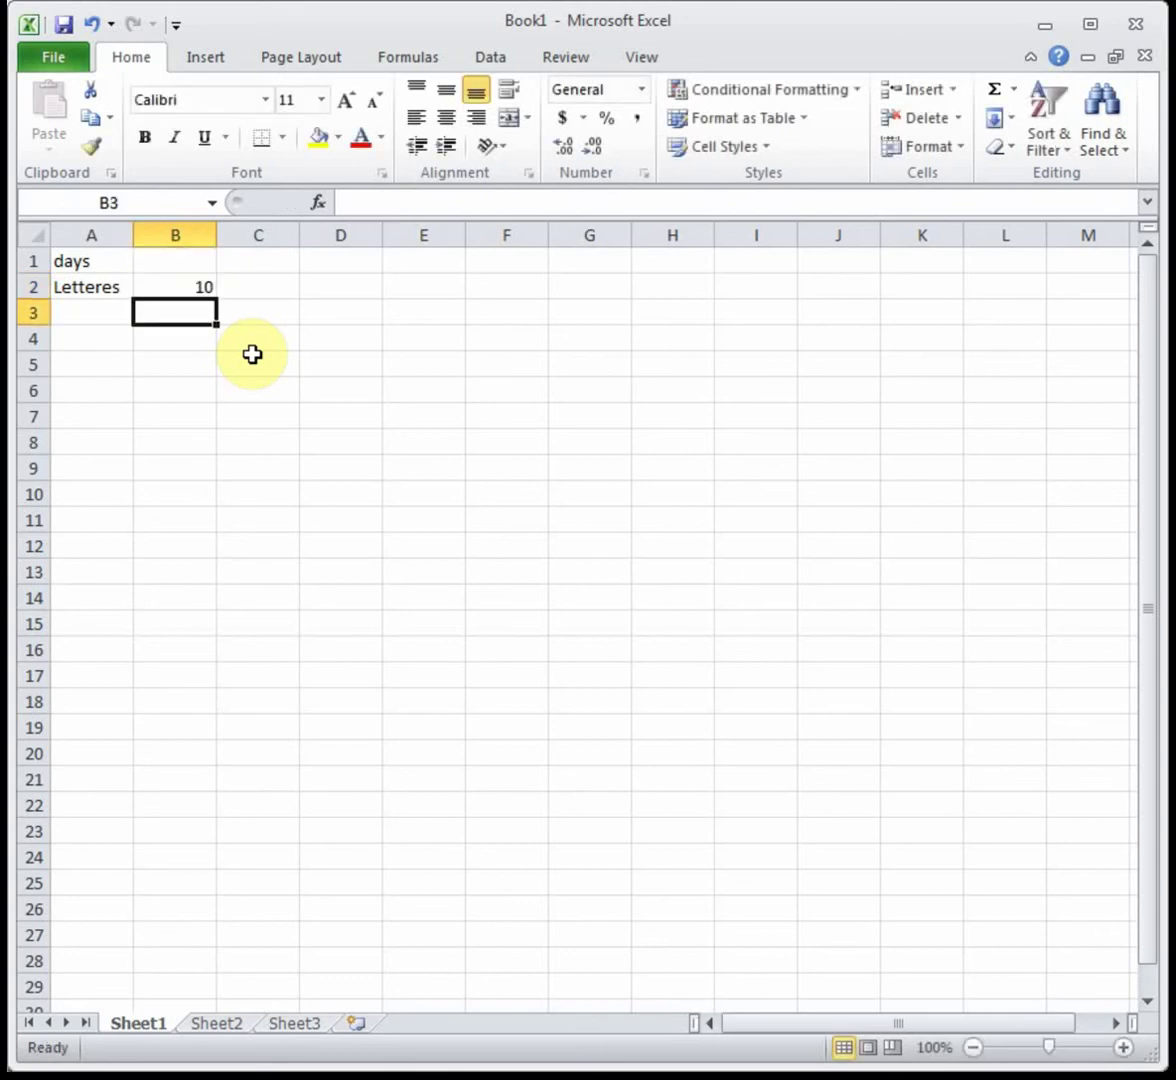
click(184, 280)
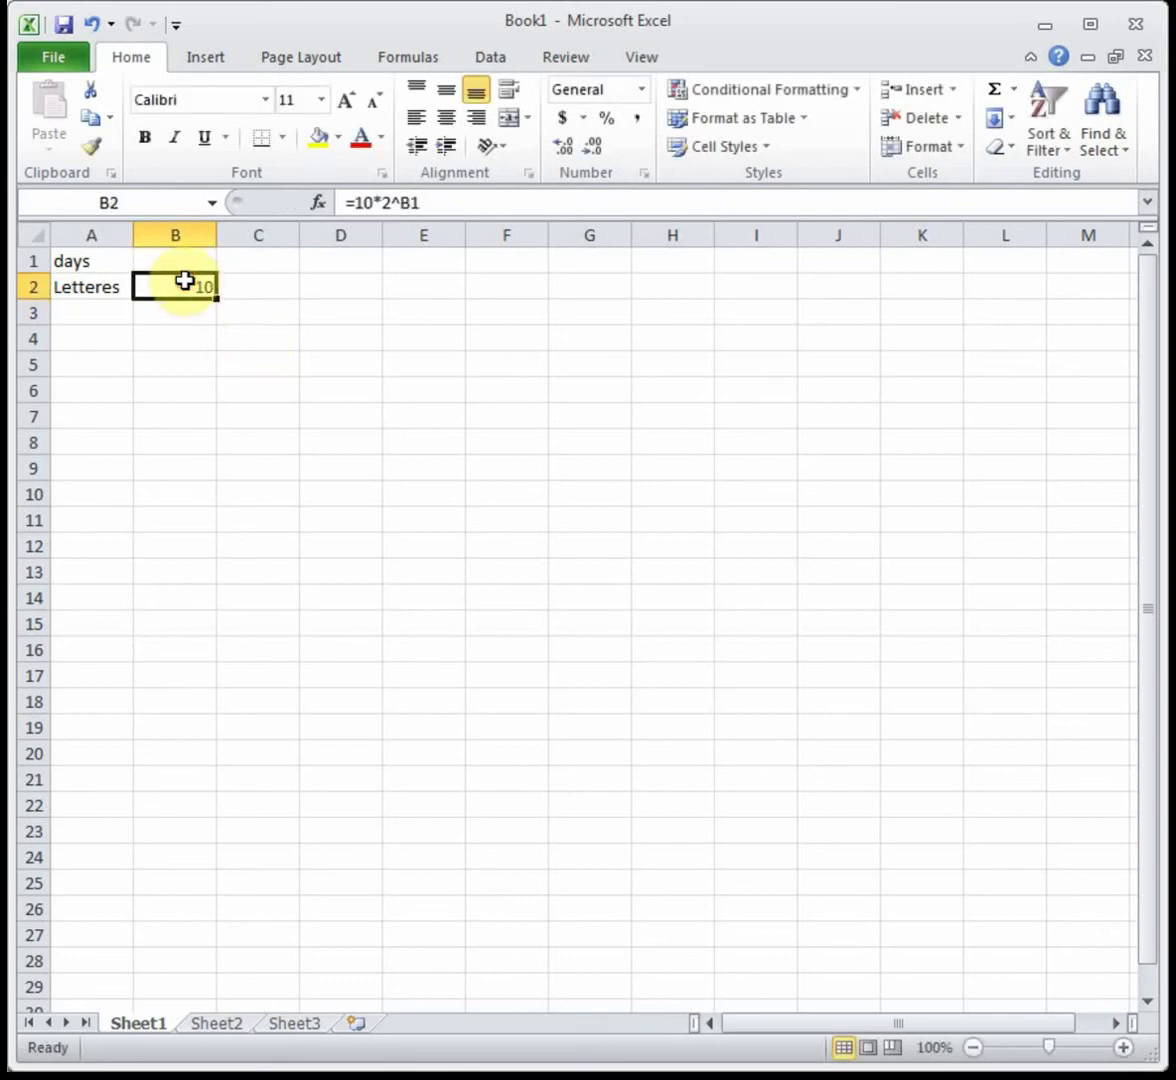
drag(218, 299, 344, 286)
click(181, 261)
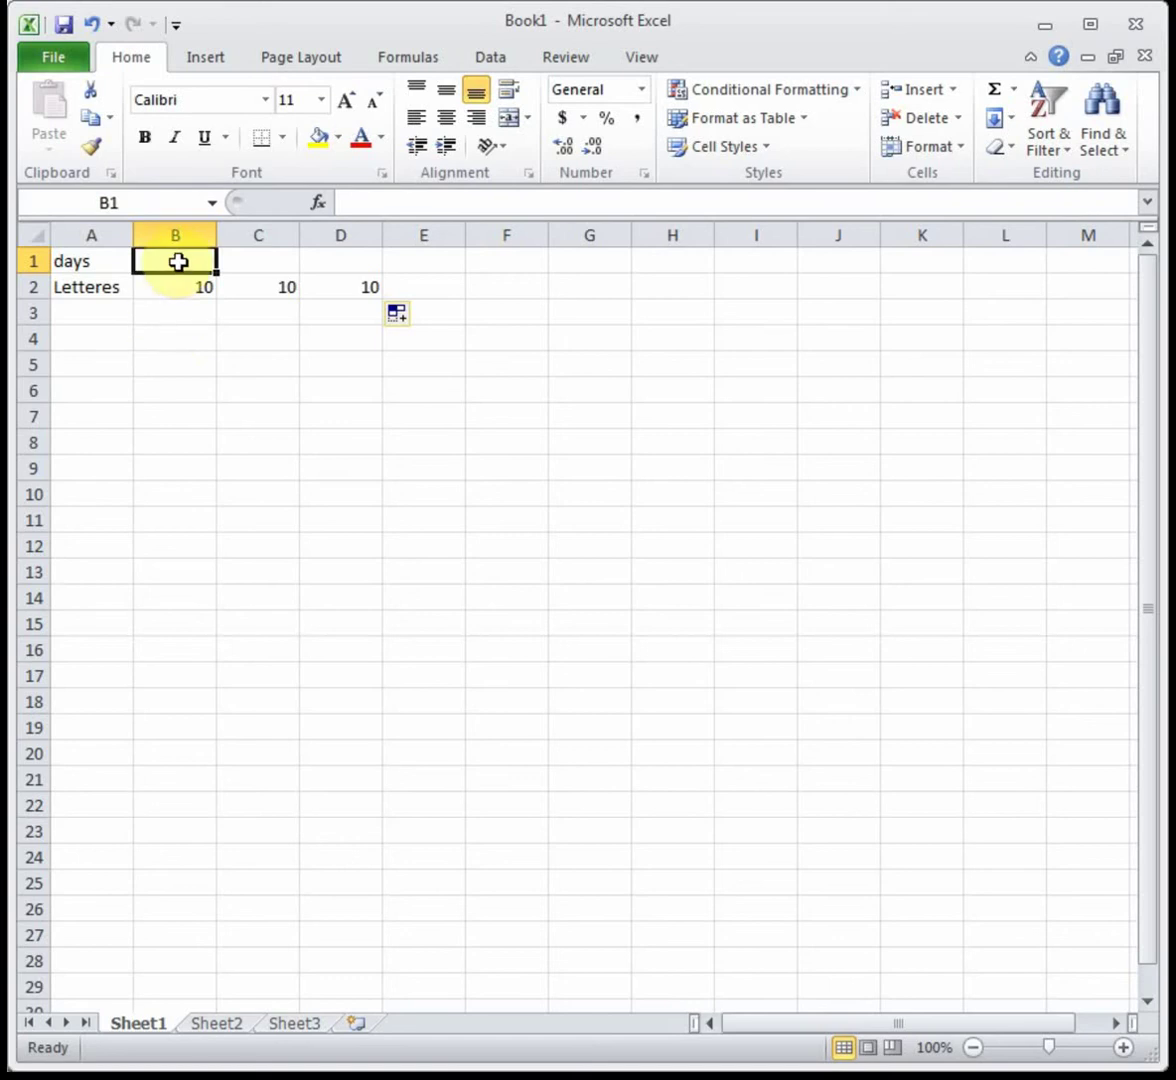
Enter 7 days in B1 so B2 shows 1280, and correct A2 to 'Letters'.
text(7)
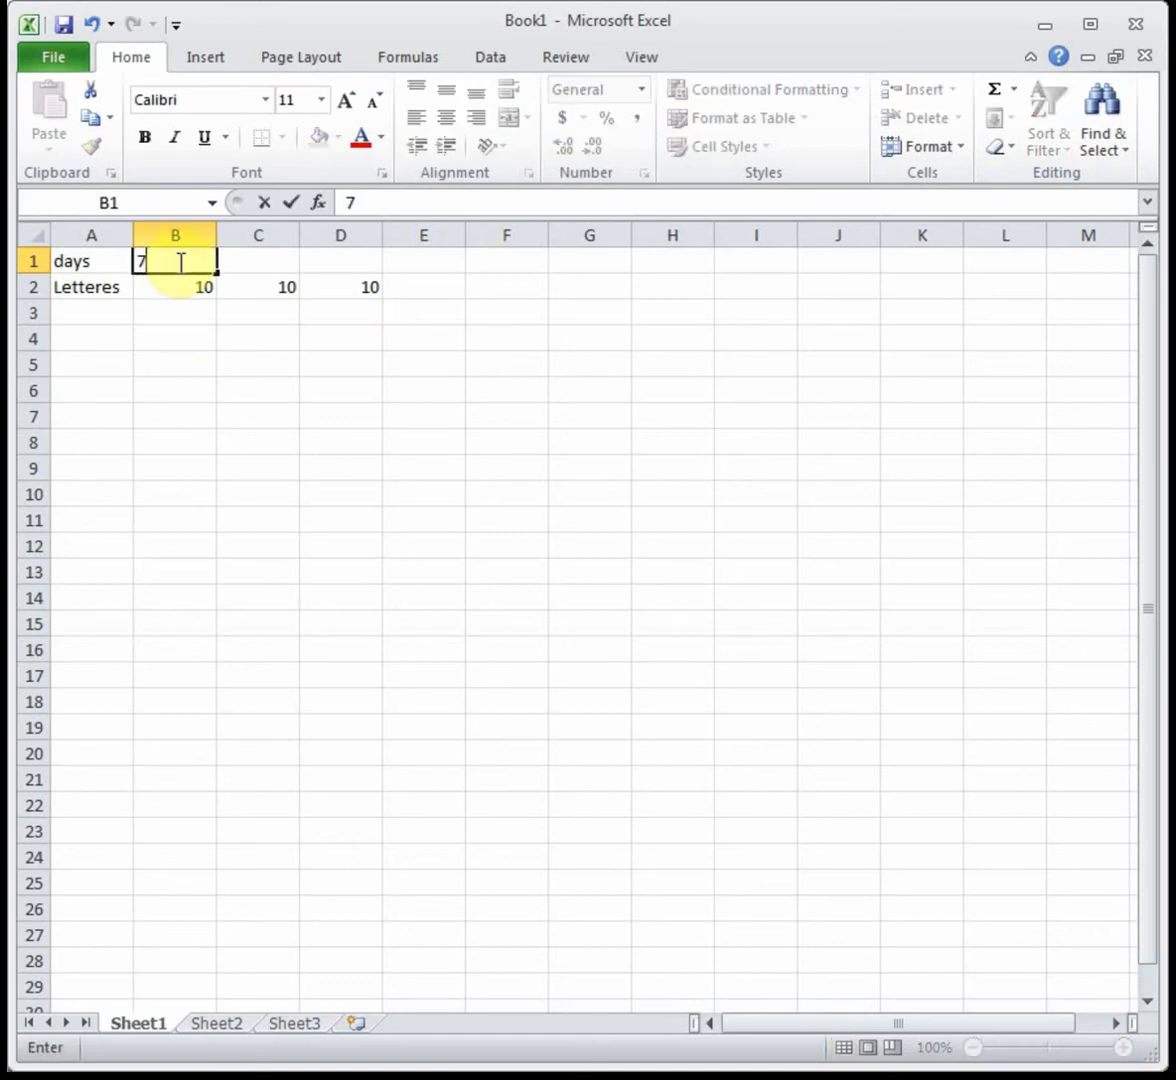
key(Return)
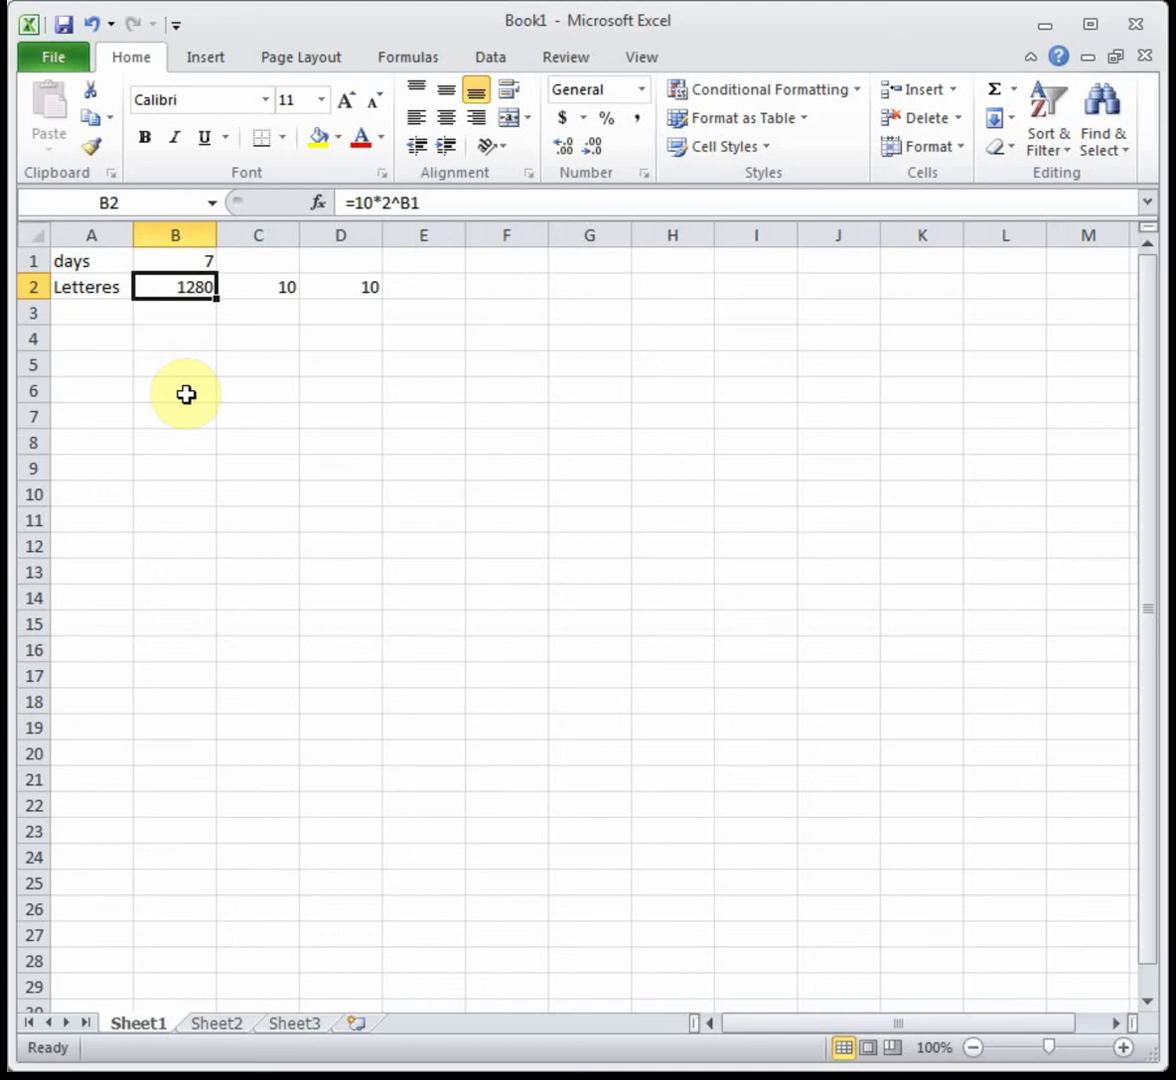
click(116, 287)
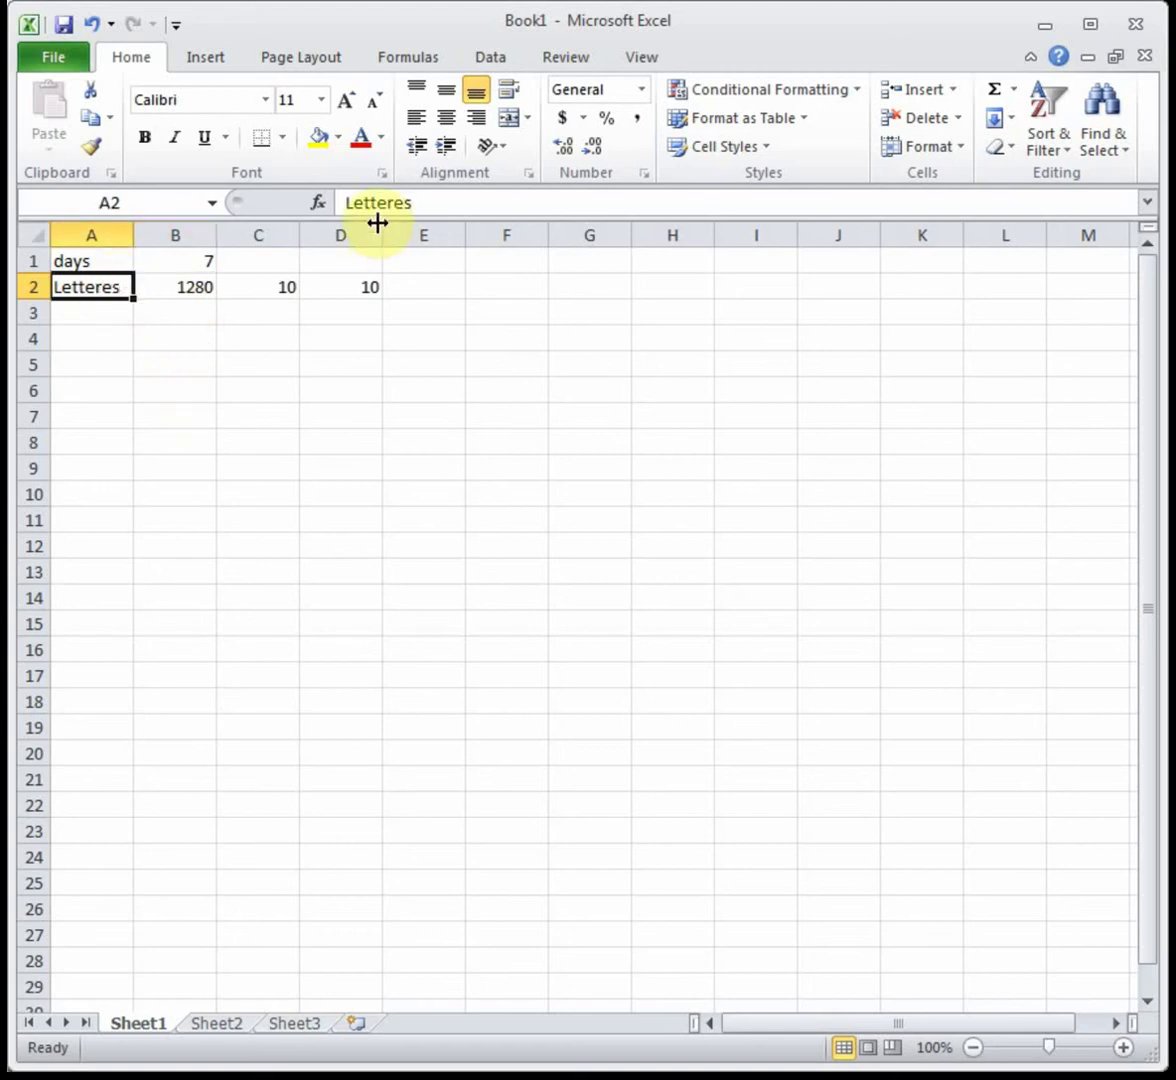
click(401, 202)
key(BackSpace)
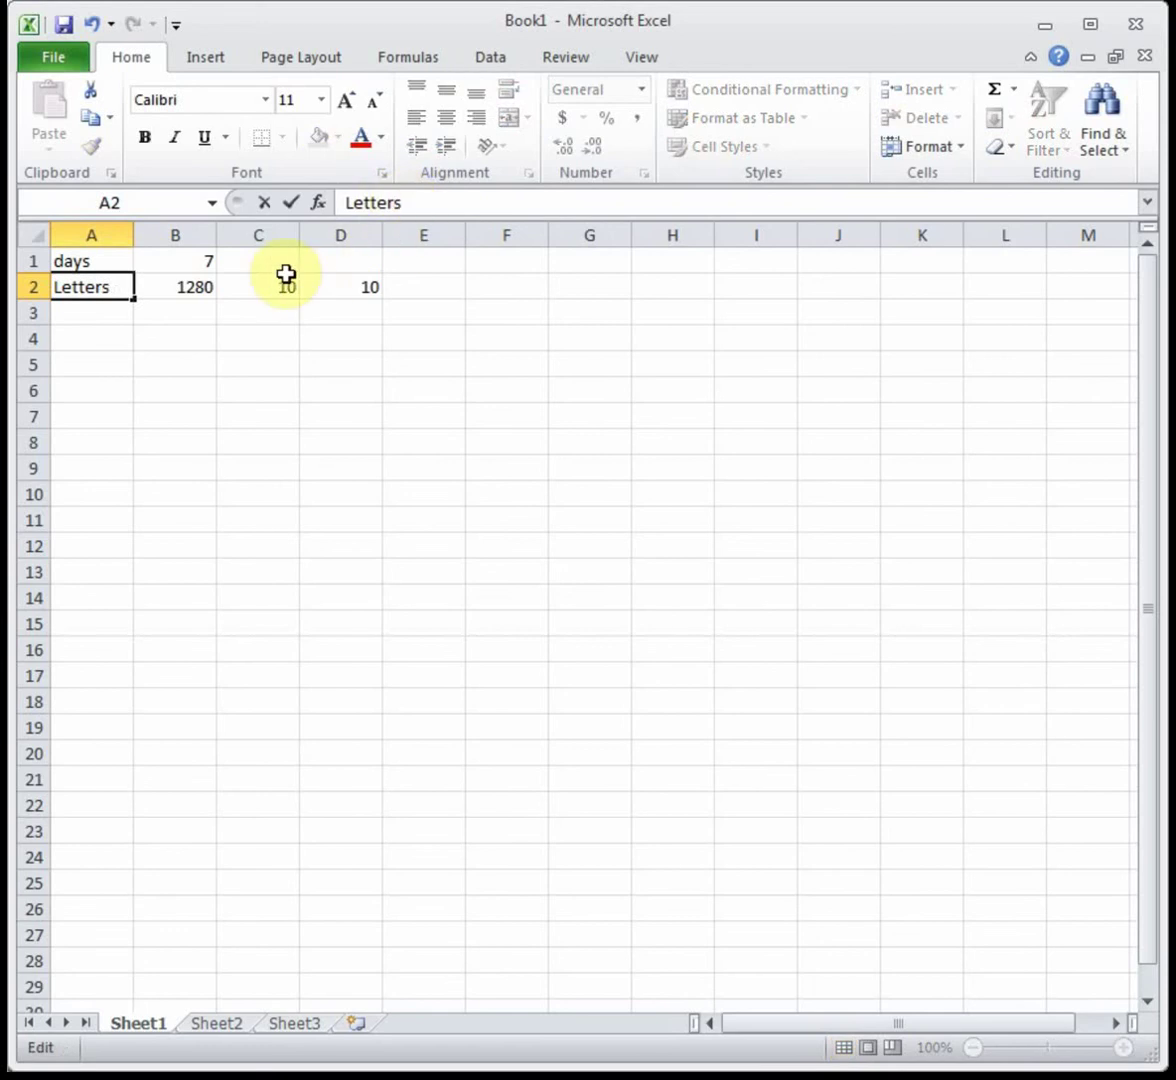
click(286, 280)
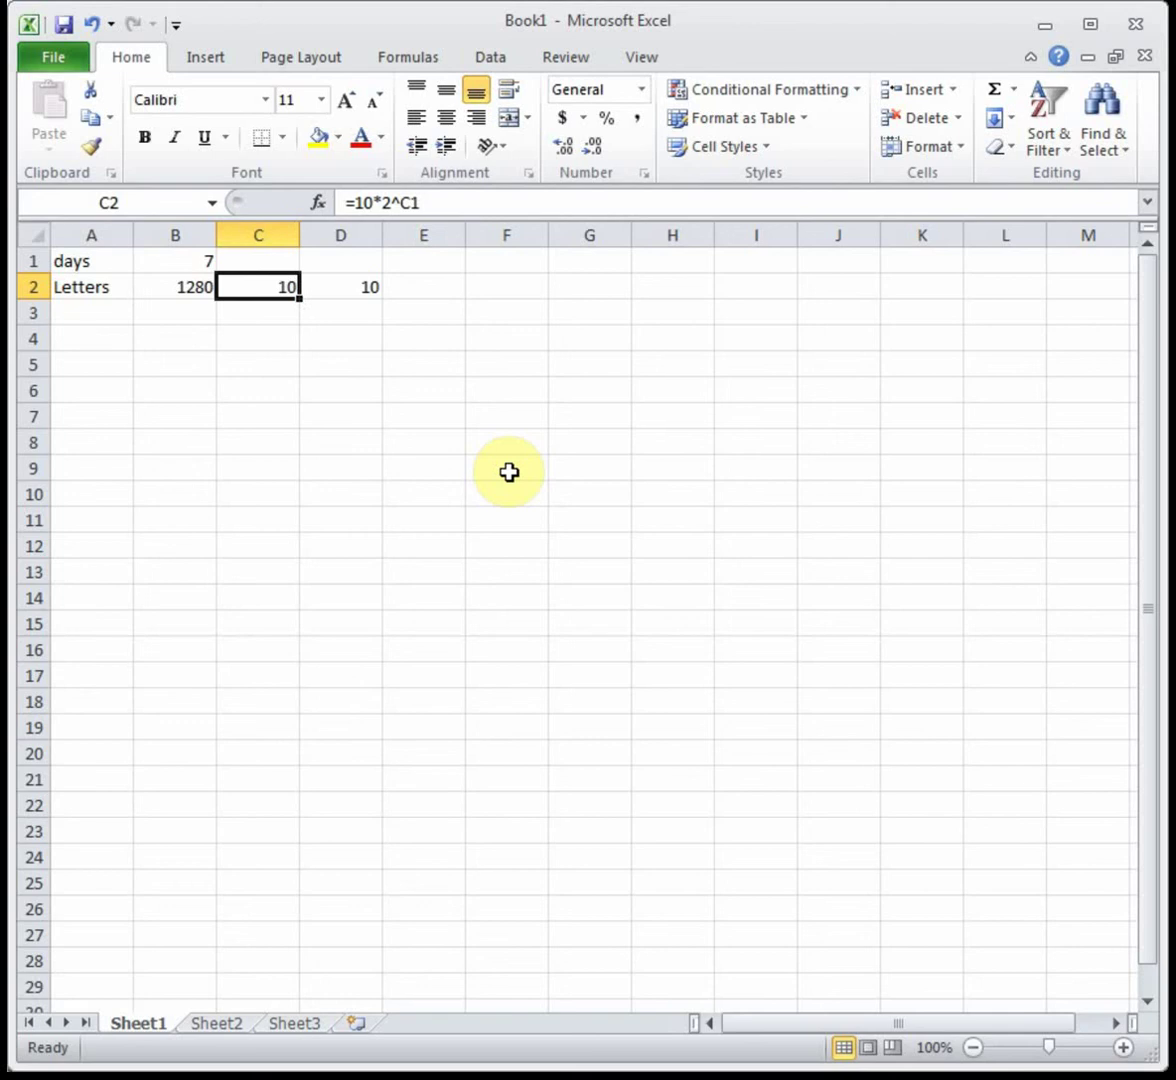
Goal Seek C2 to 2560 by changing C1, which yields 8 days.
click(269, 279)
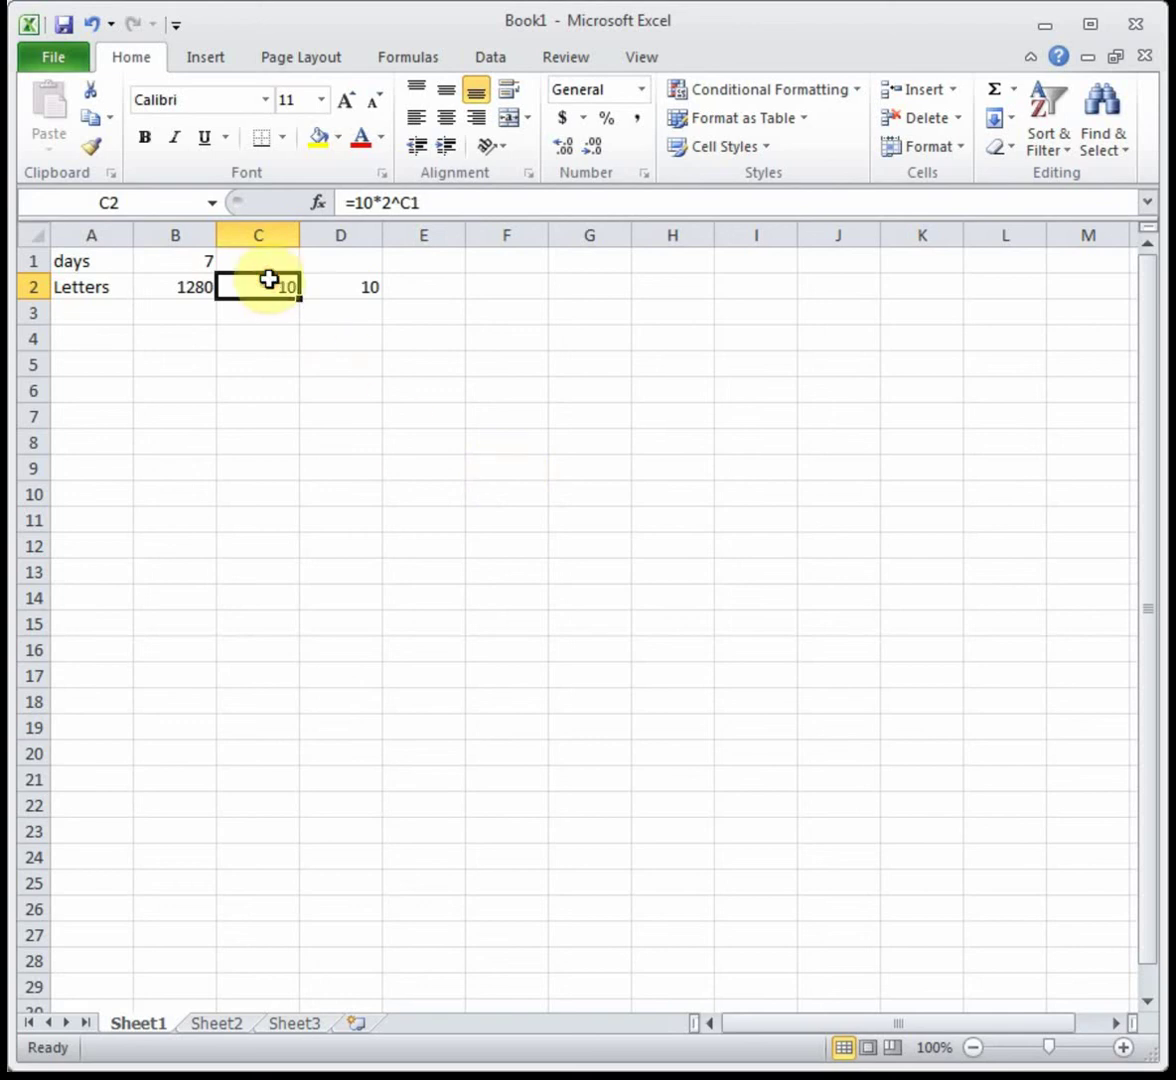
click(492, 60)
click(751, 150)
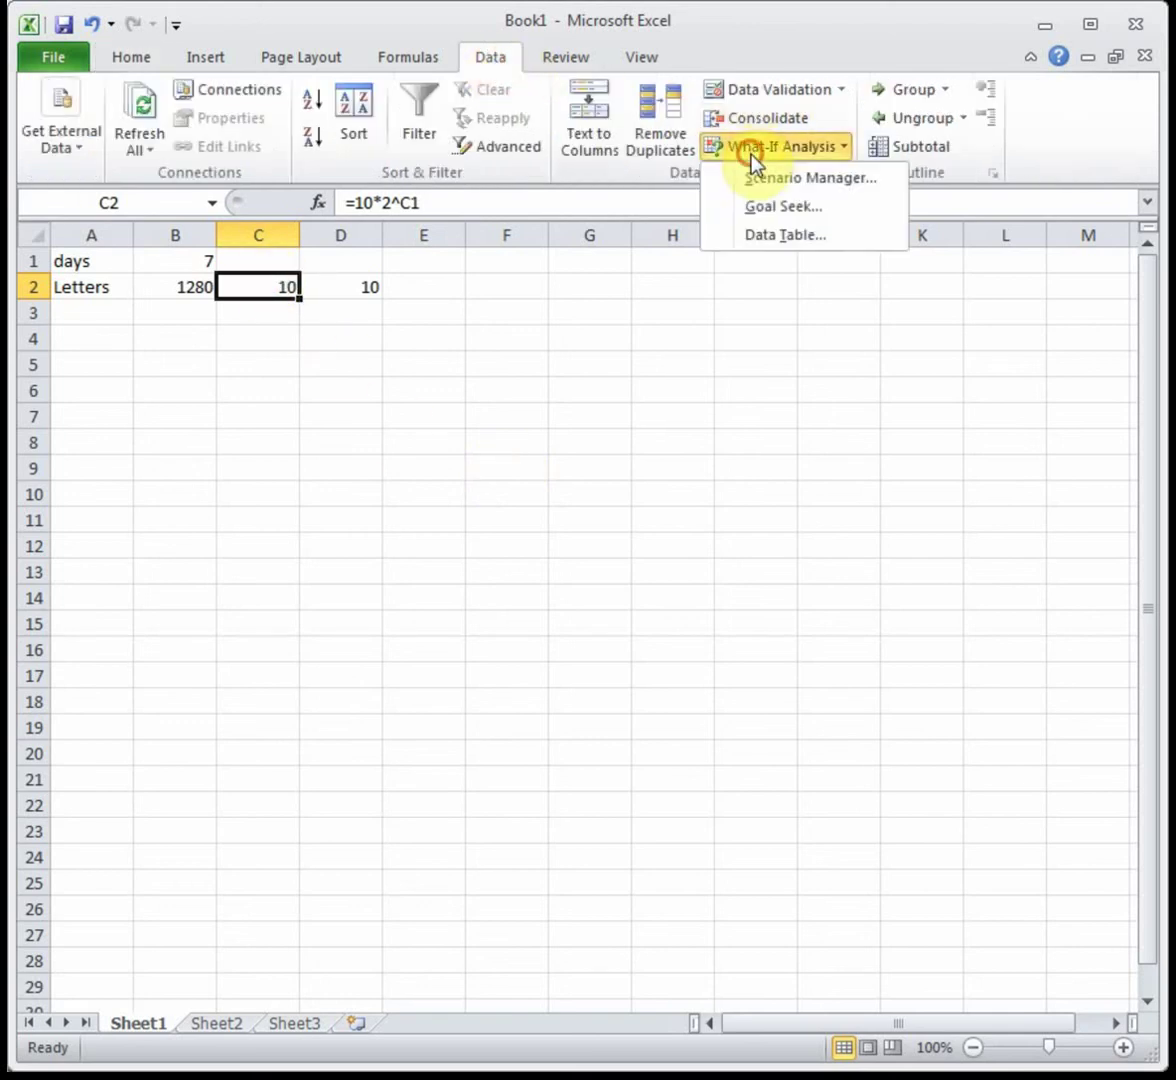
click(755, 208)
click(760, 352)
text(2560)
click(760, 383)
click(258, 258)
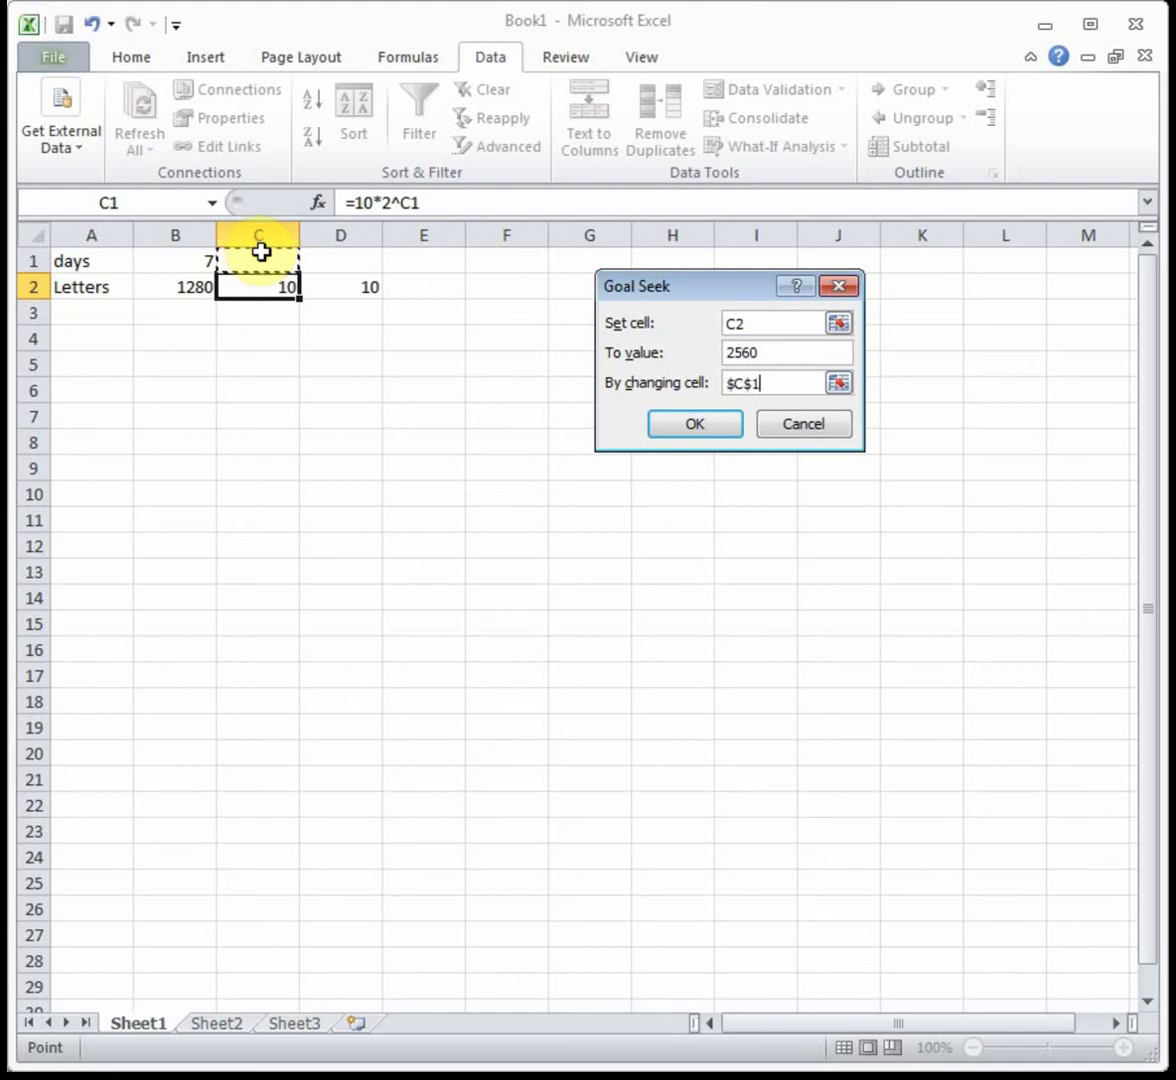
click(693, 441)
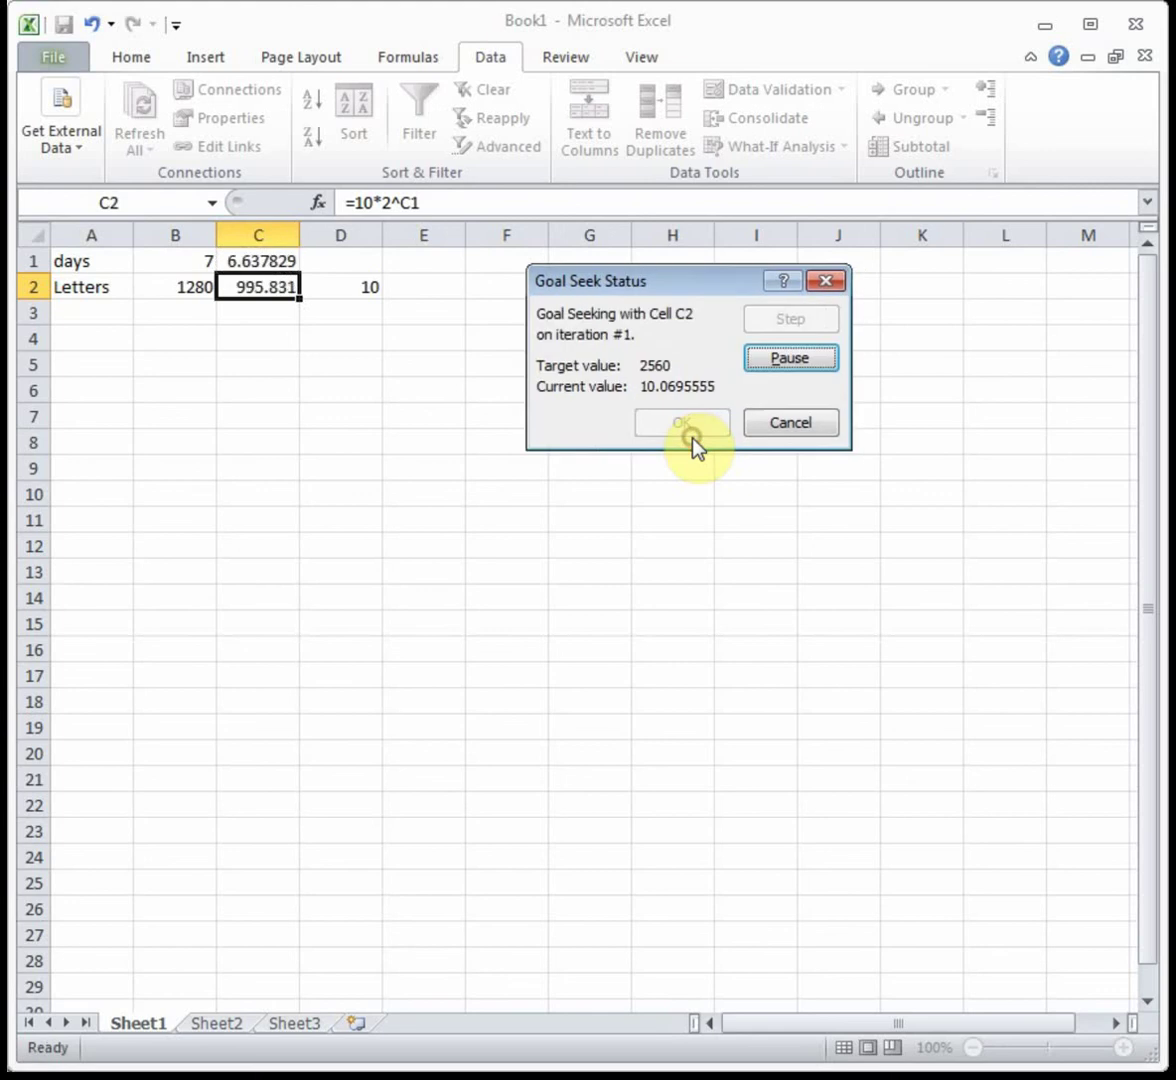
click(692, 436)
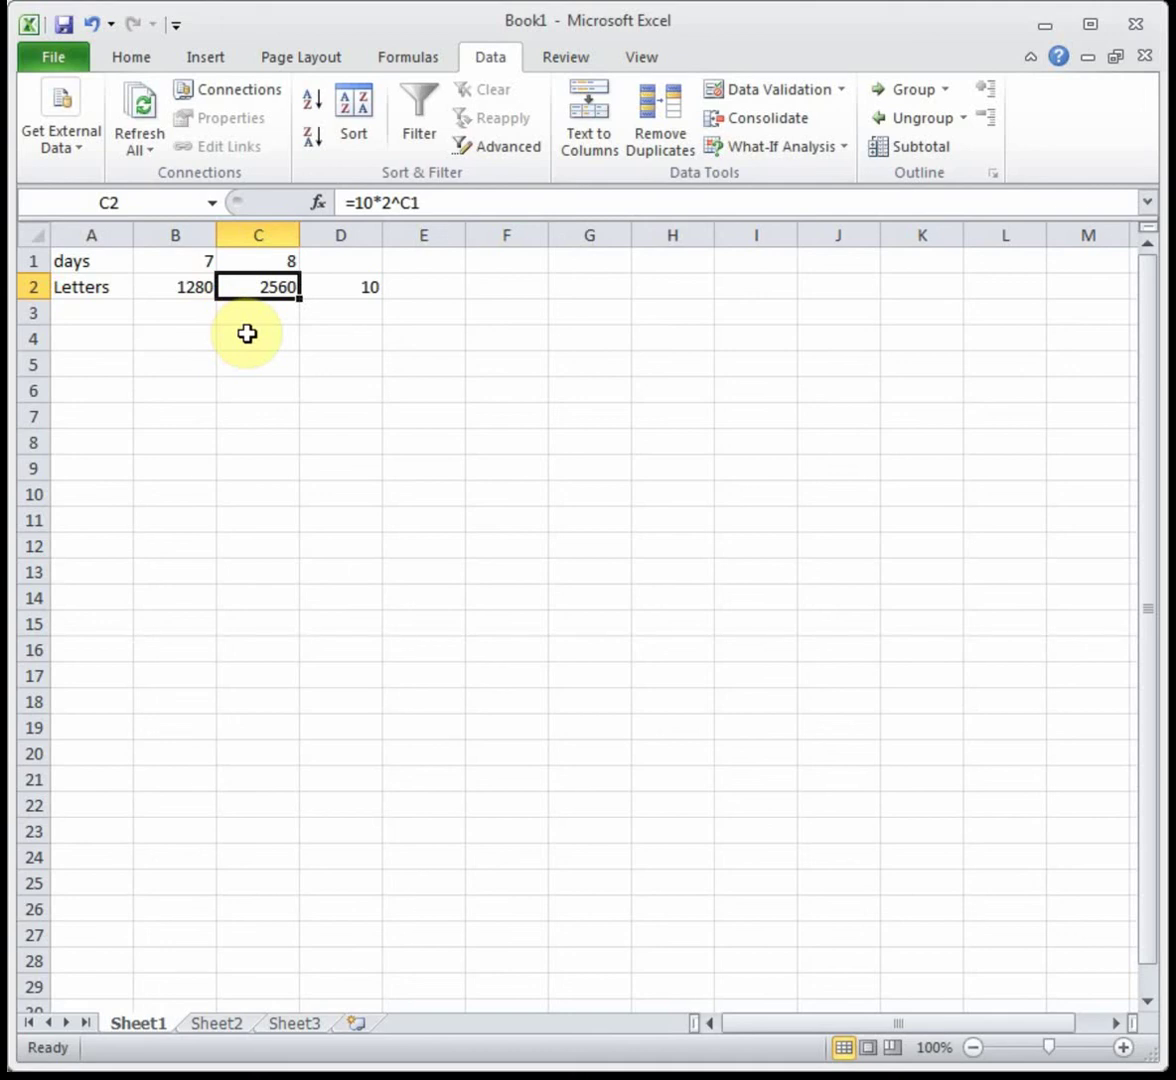
Set D1 to 10 days and extend the letter formula into E2.
click(339, 259)
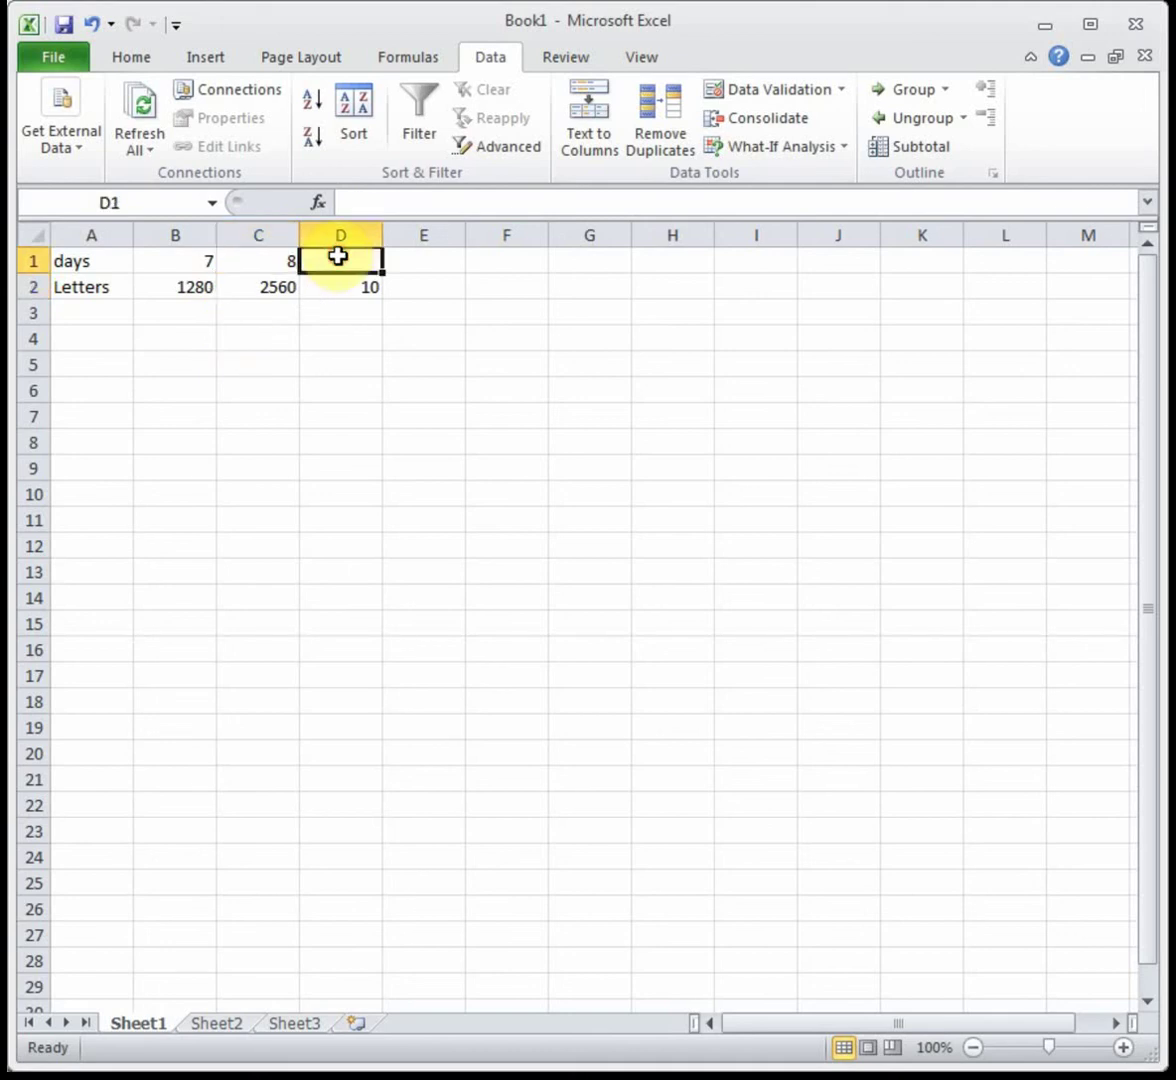
key(Down)
key(ctrl+r)
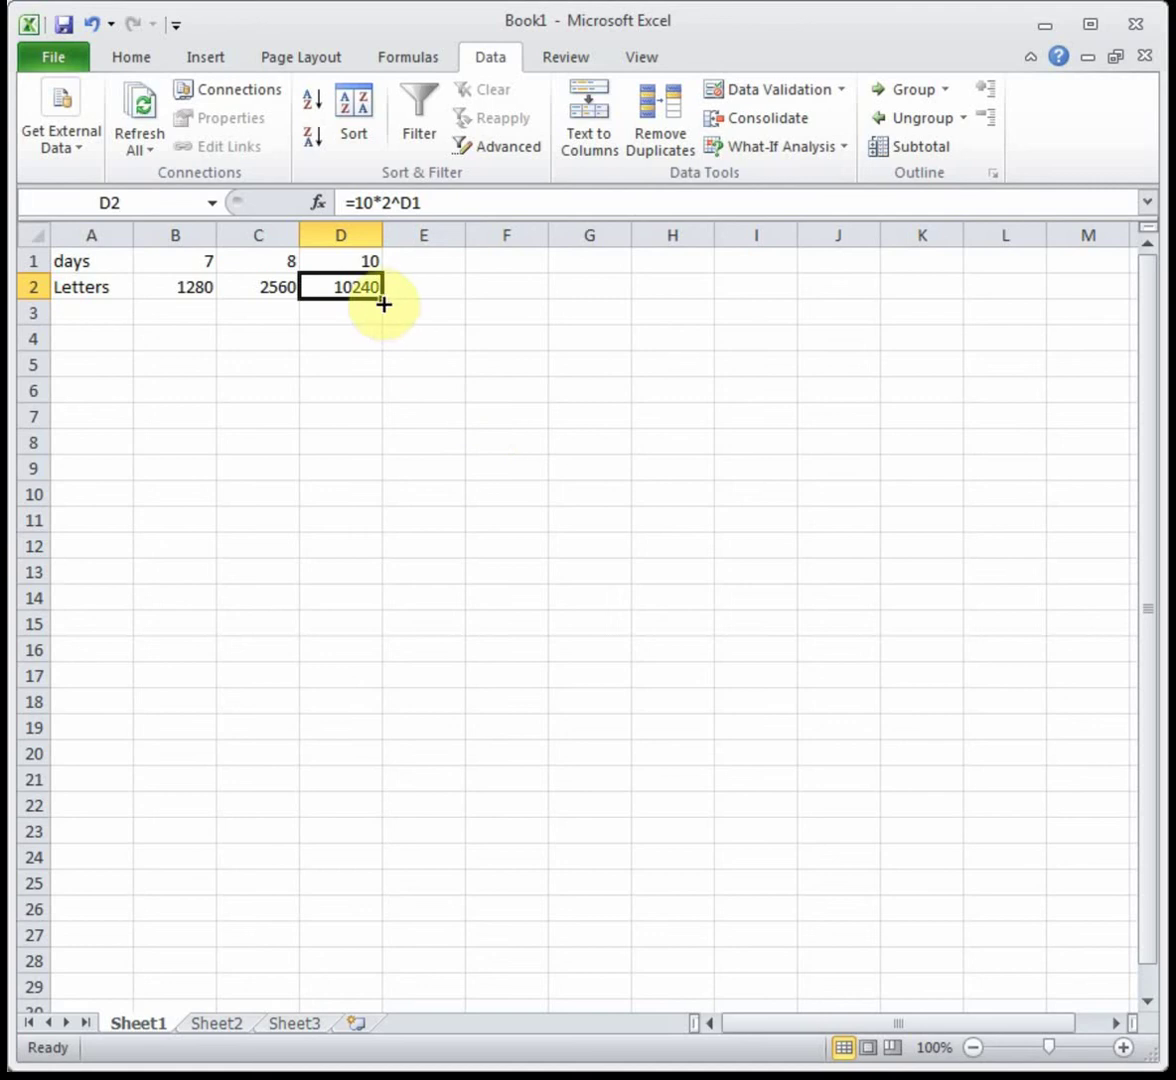
drag(383, 298, 430, 291)
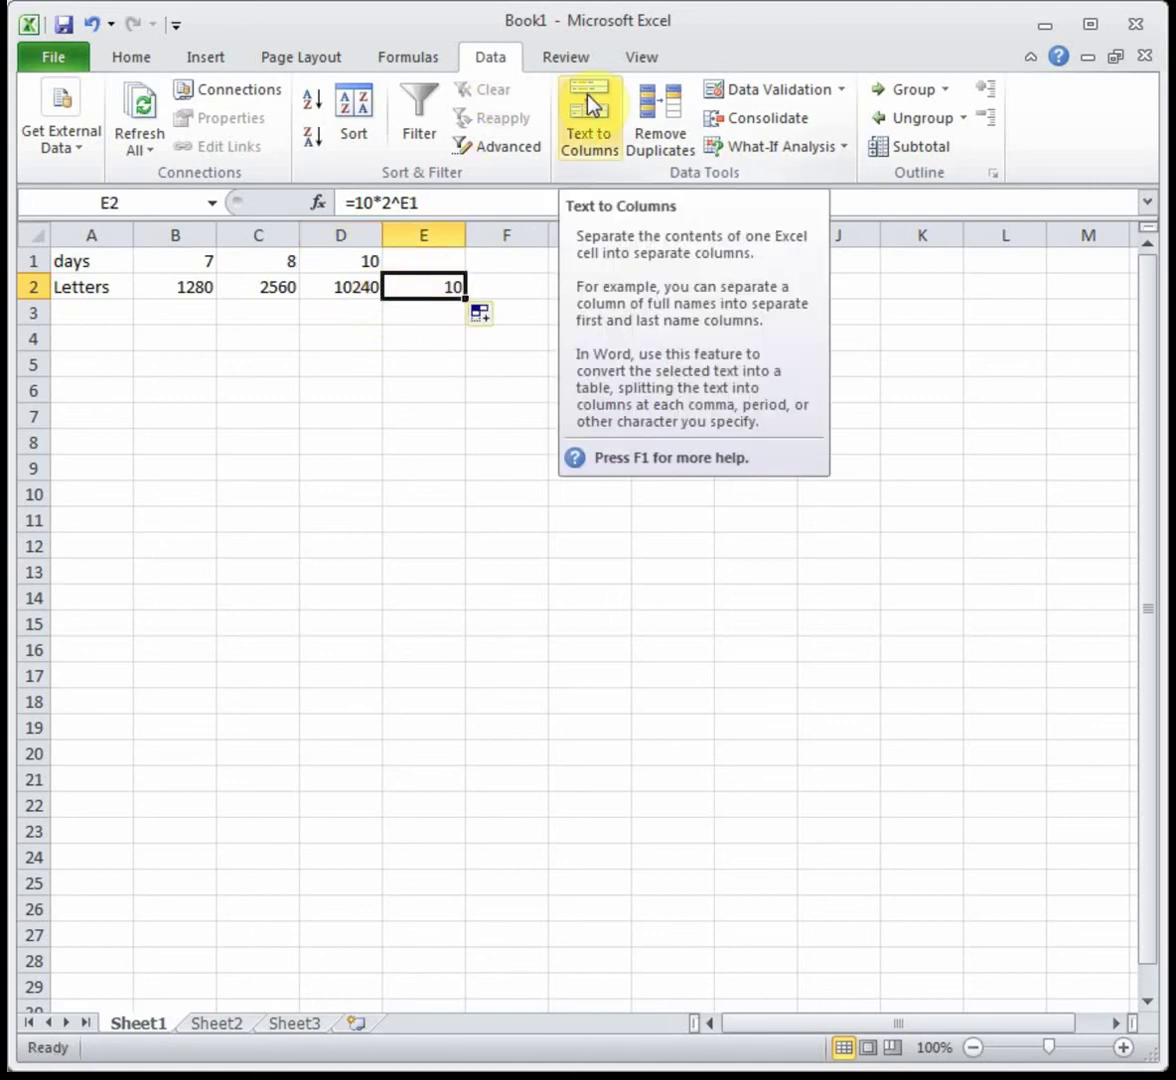
Goal Seek E2 to 20480 by changing E1, which yields 11 days.
click(780, 150)
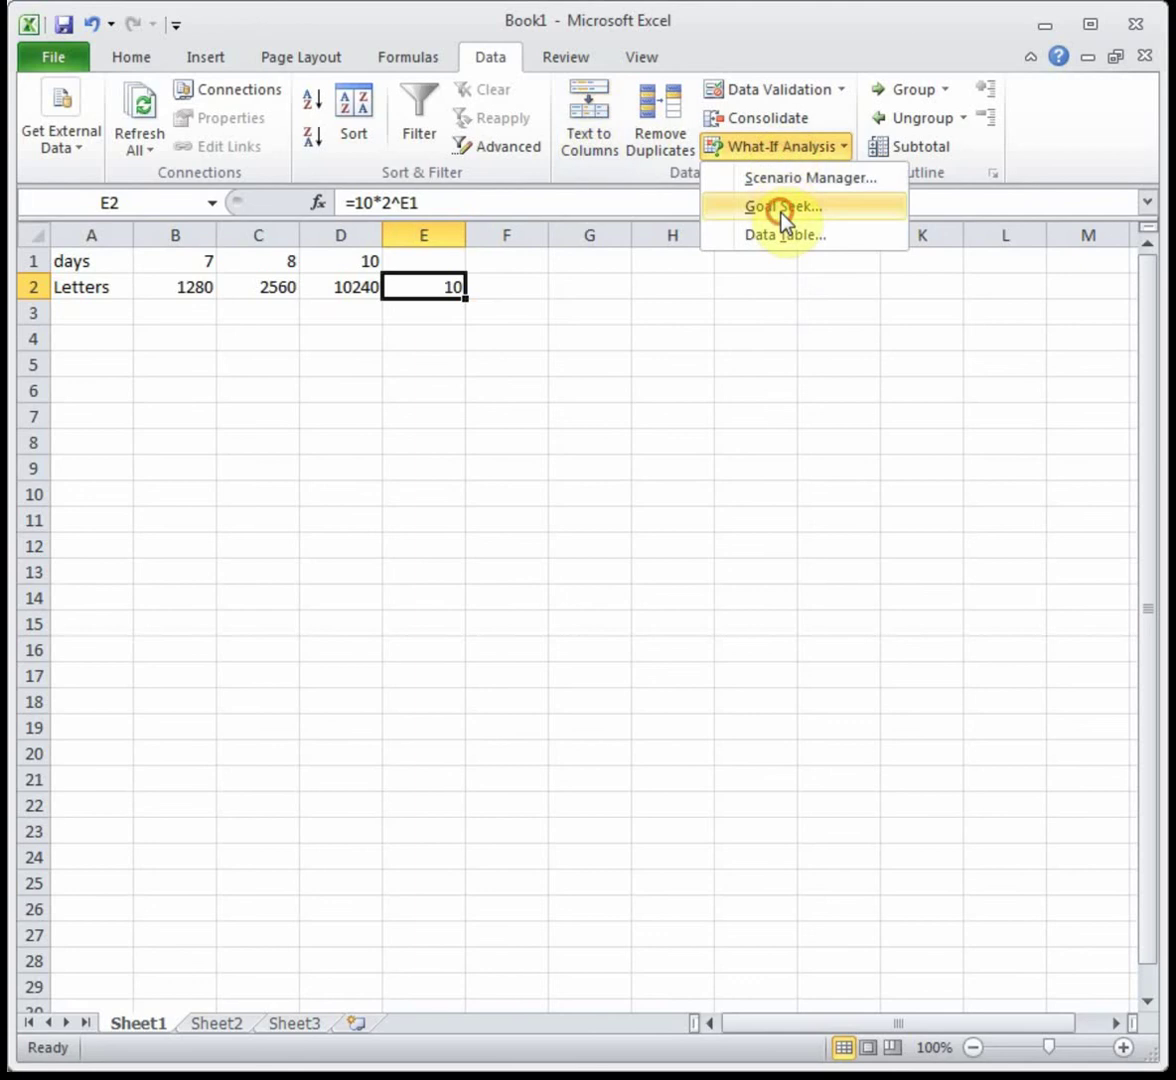
click(780, 203)
click(755, 347)
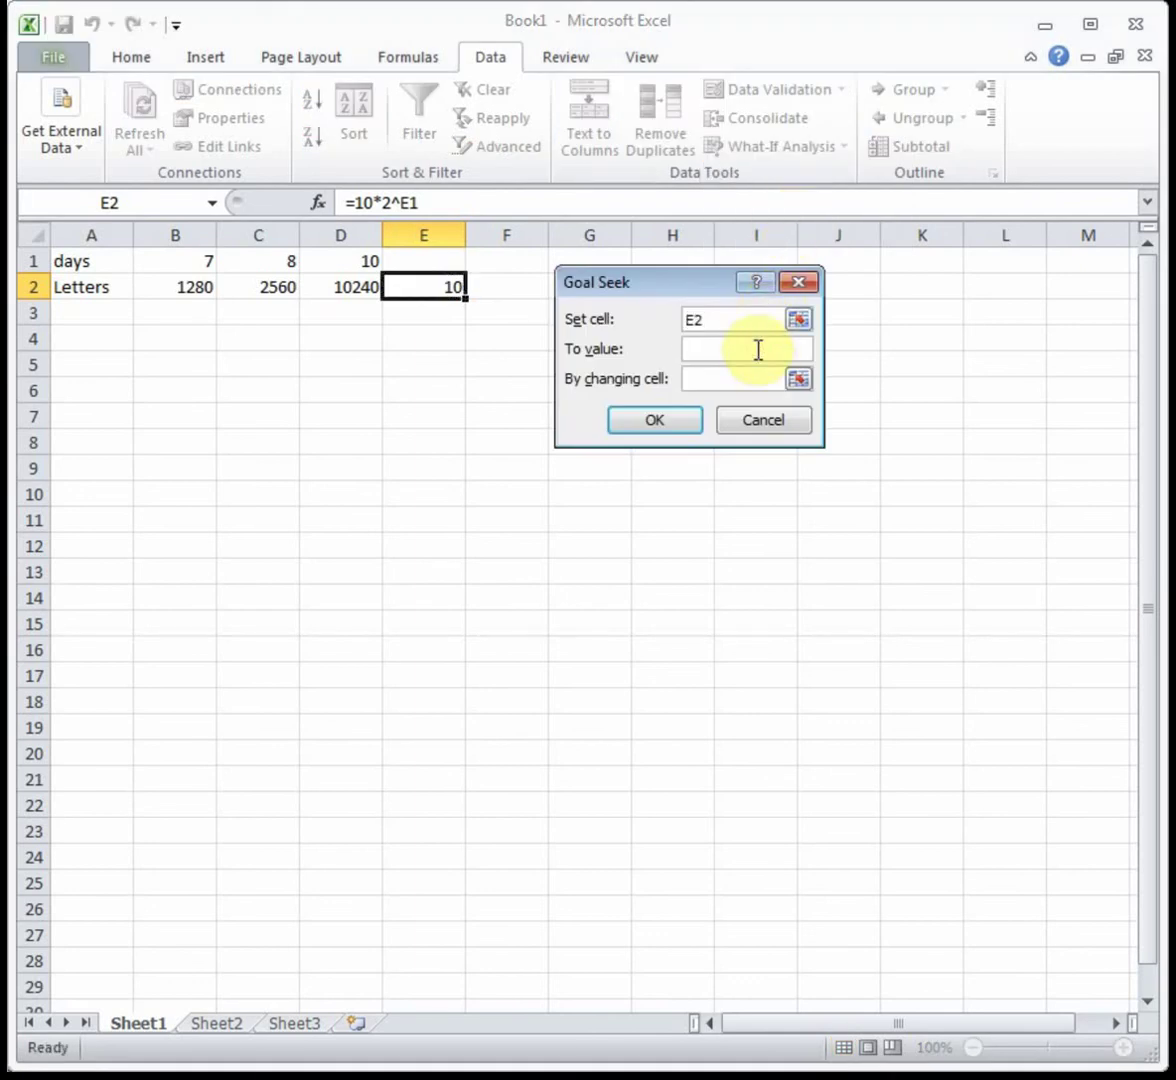
text(20480)
click(753, 377)
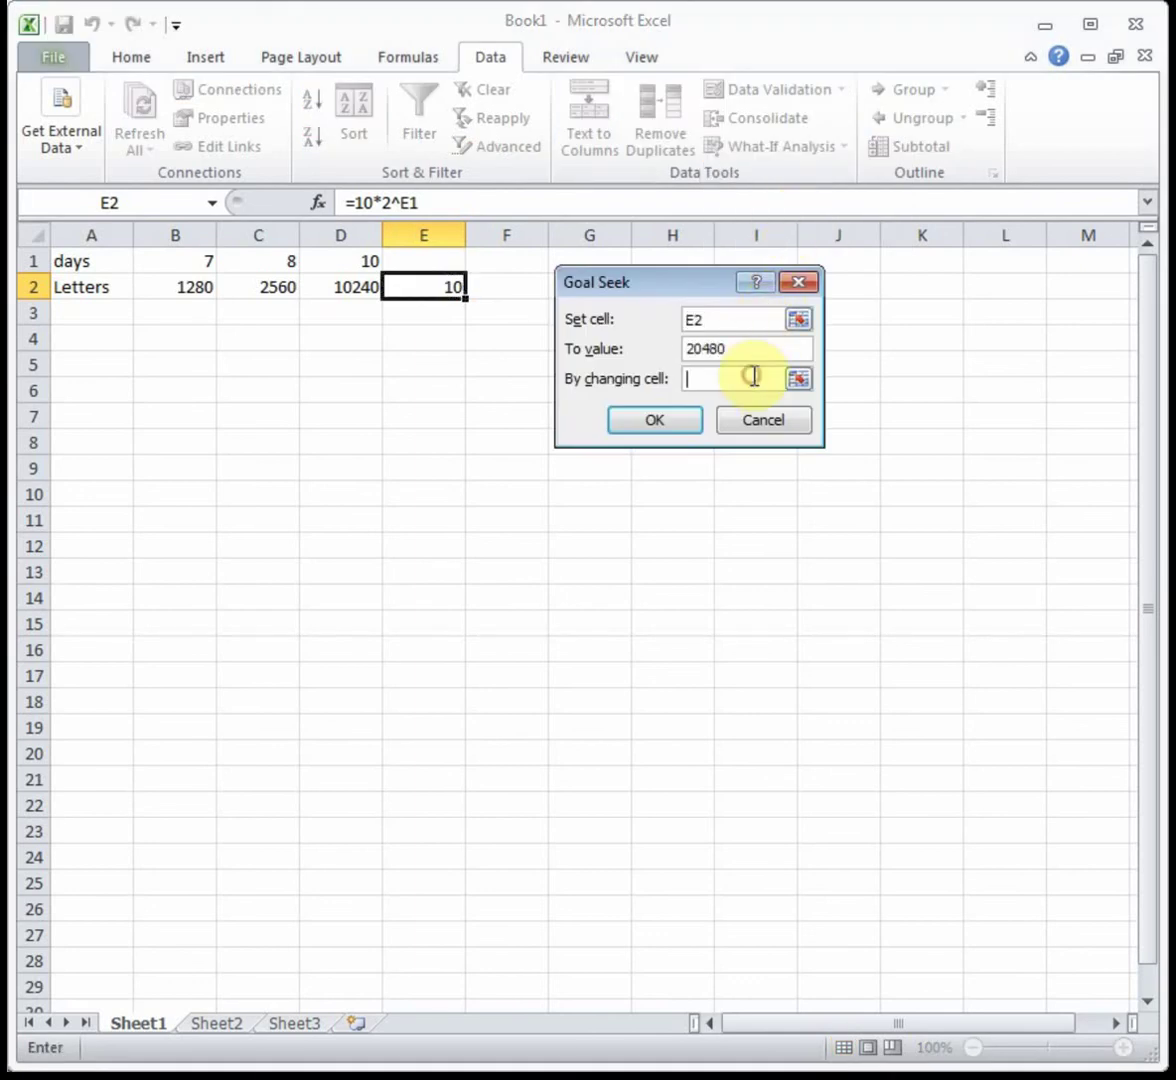
click(455, 268)
click(638, 422)
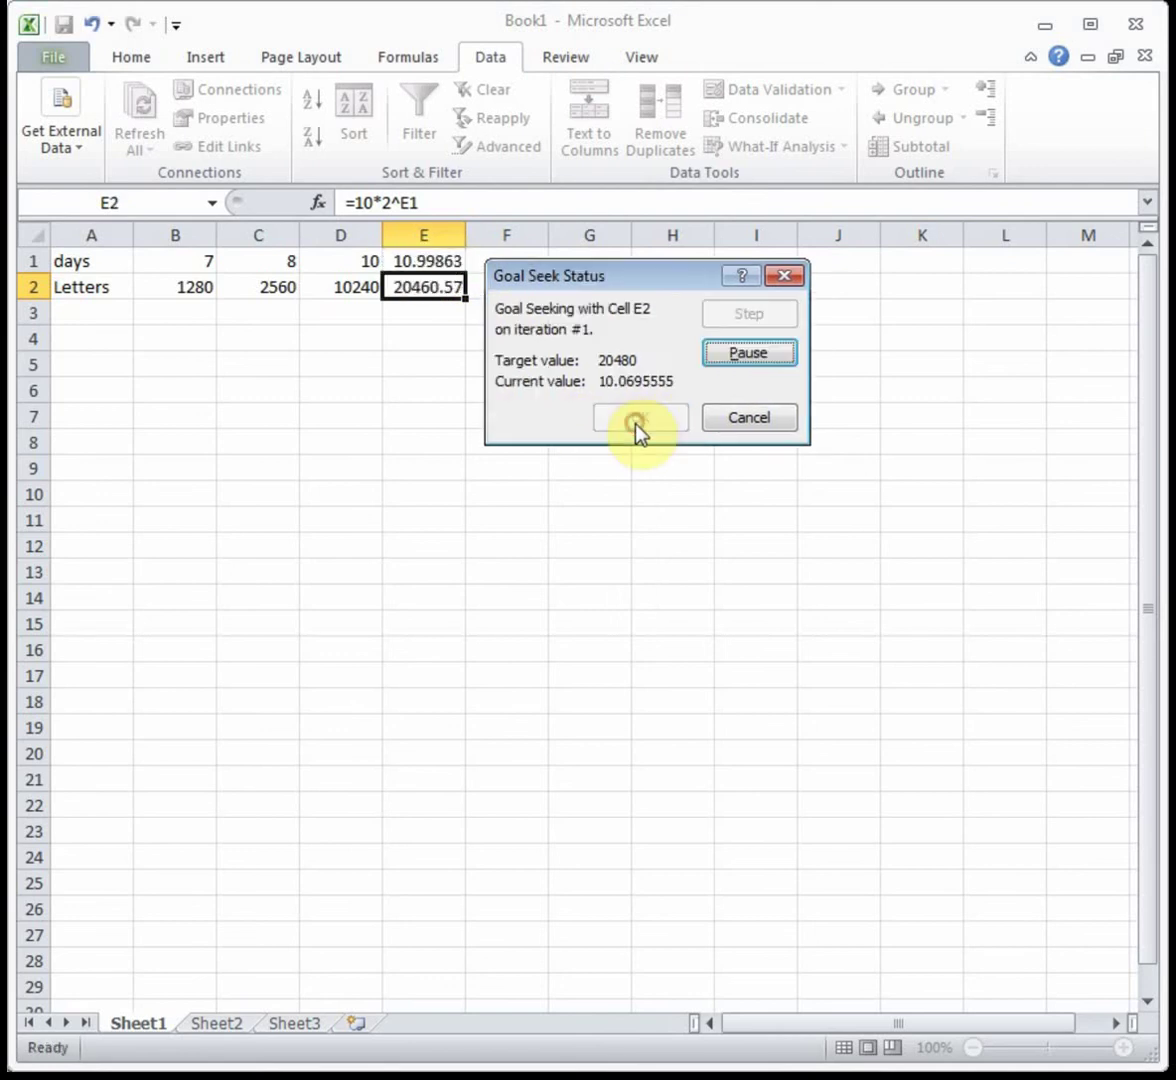
click(638, 420)
click(441, 258)
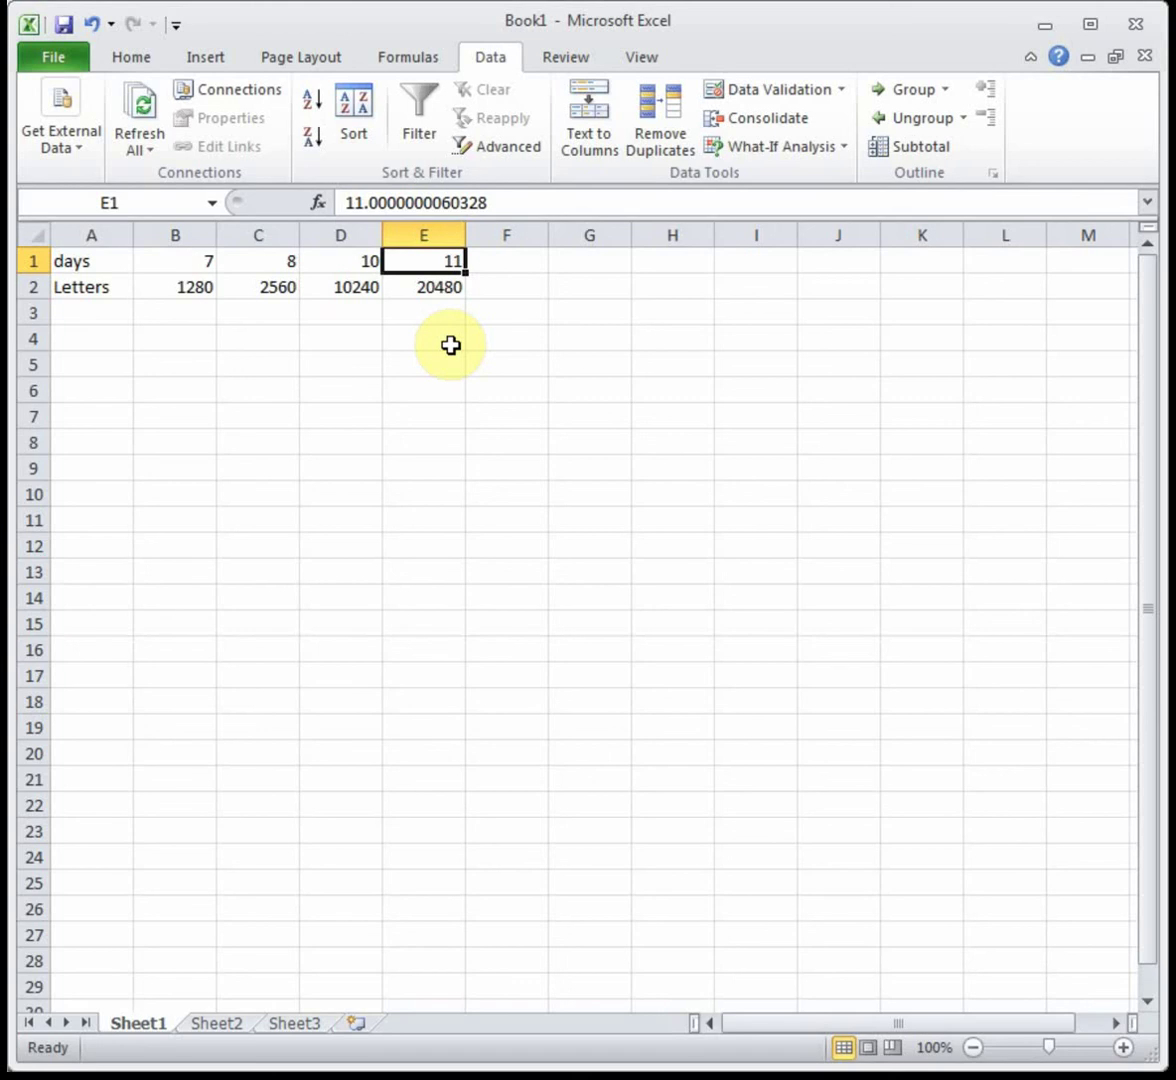
click(329, 286)
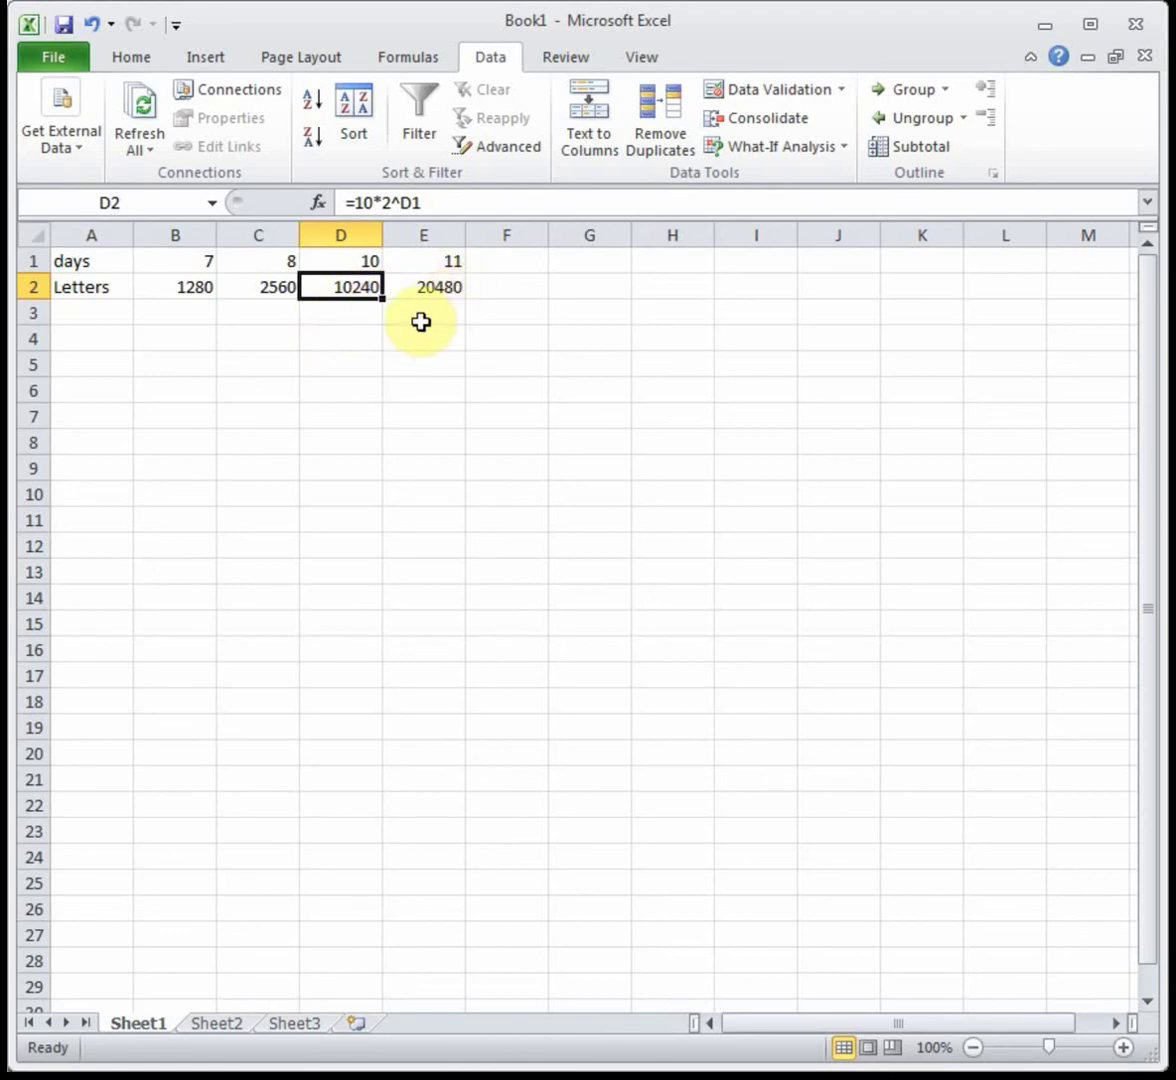
click(63, 343)
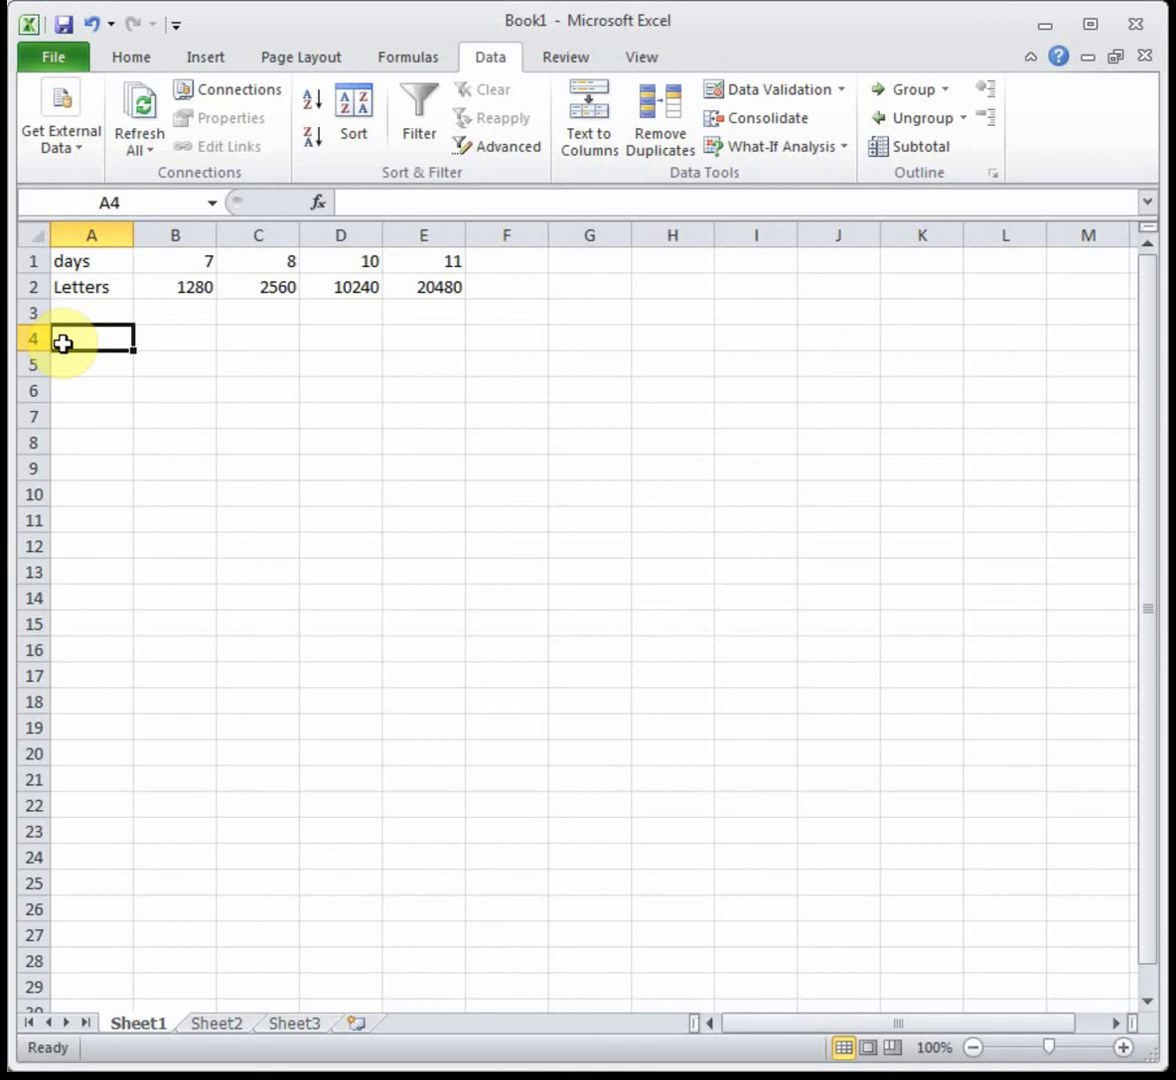
Label A4 'hours' and A5 'drug'.
text(hours)
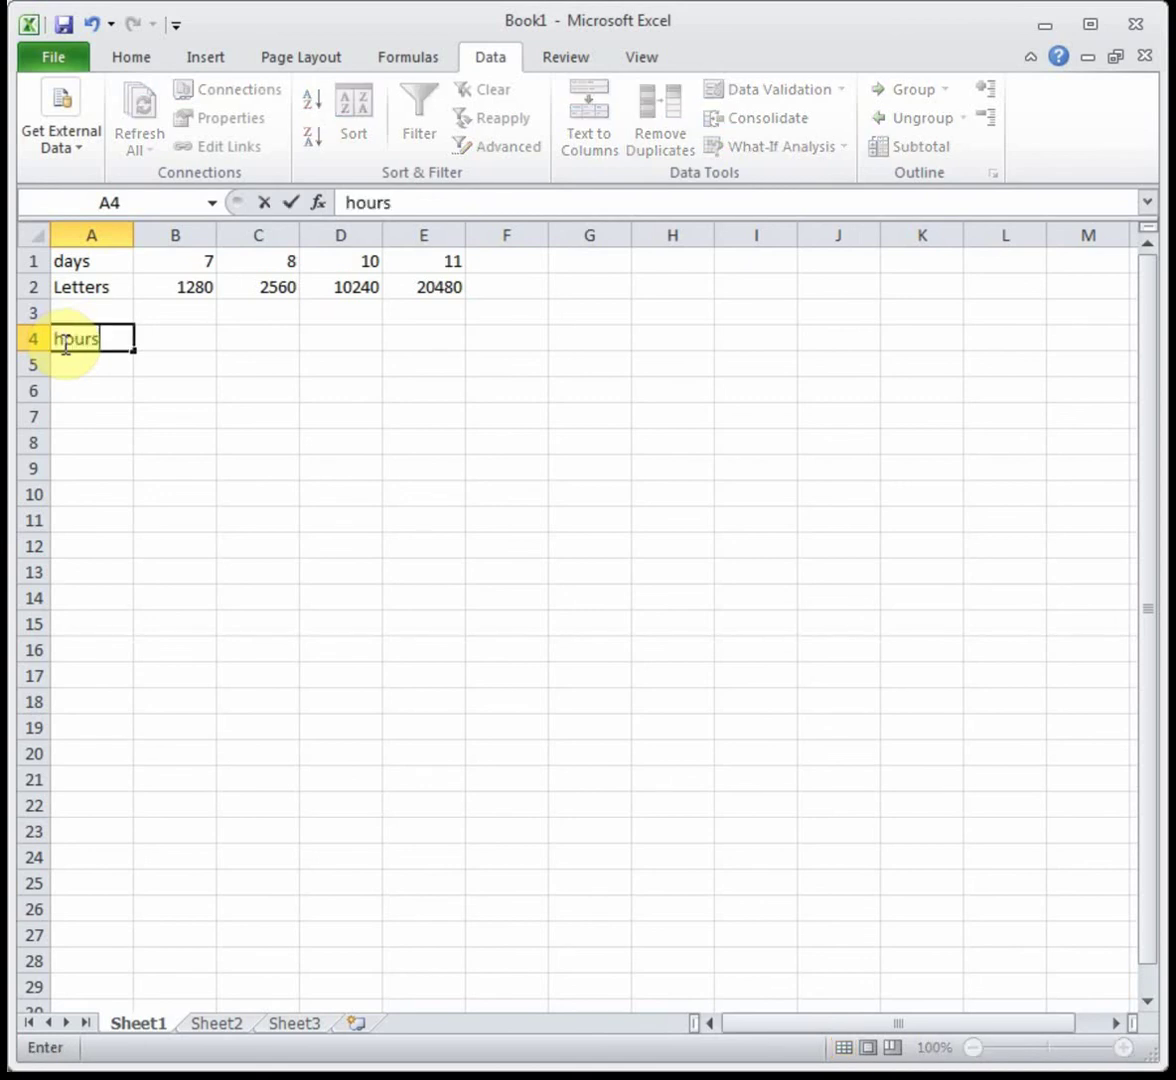
key(Return)
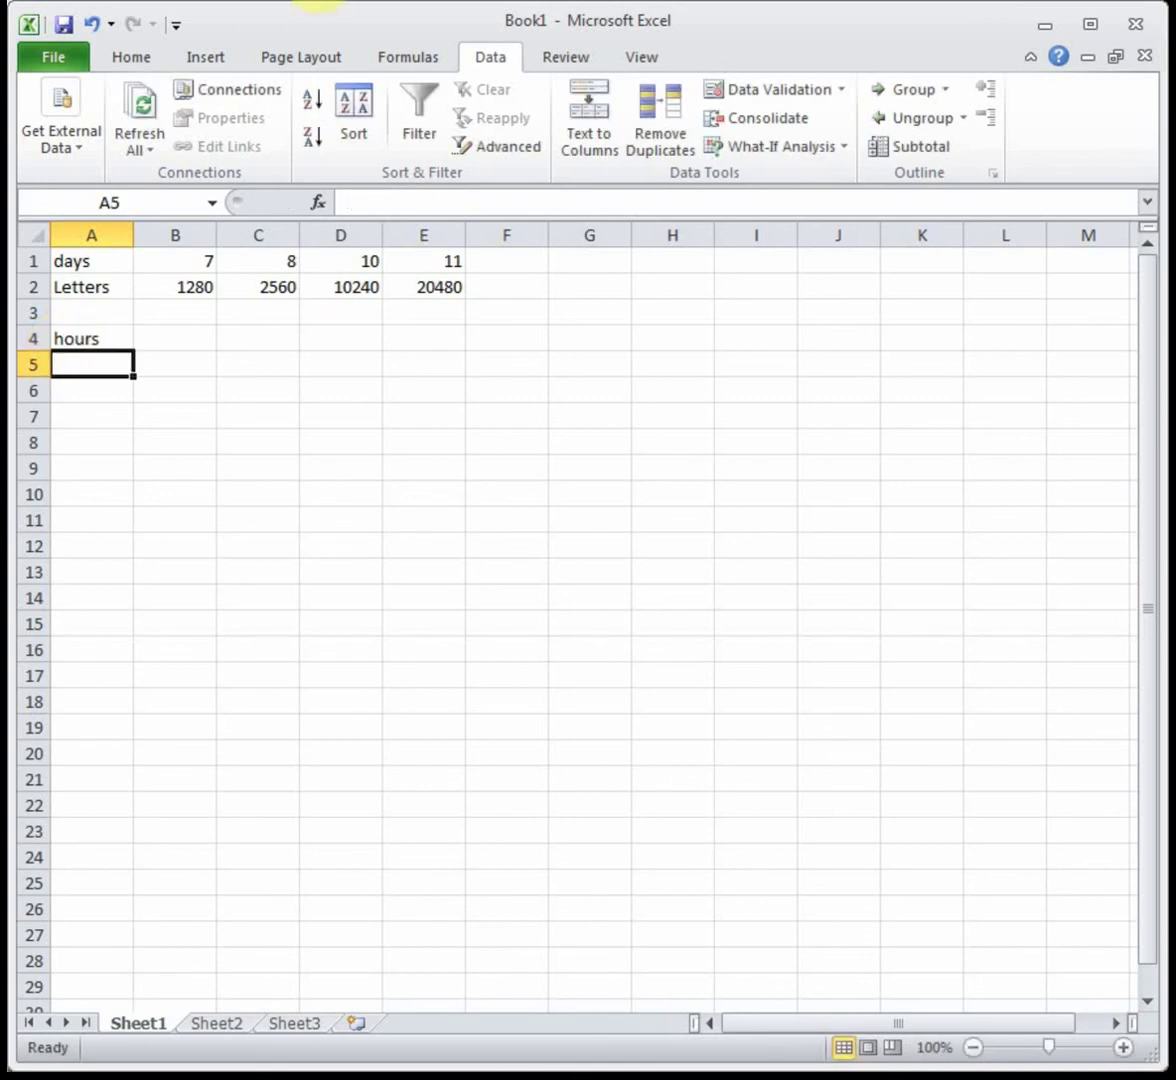
text(drug)
key(Tab)
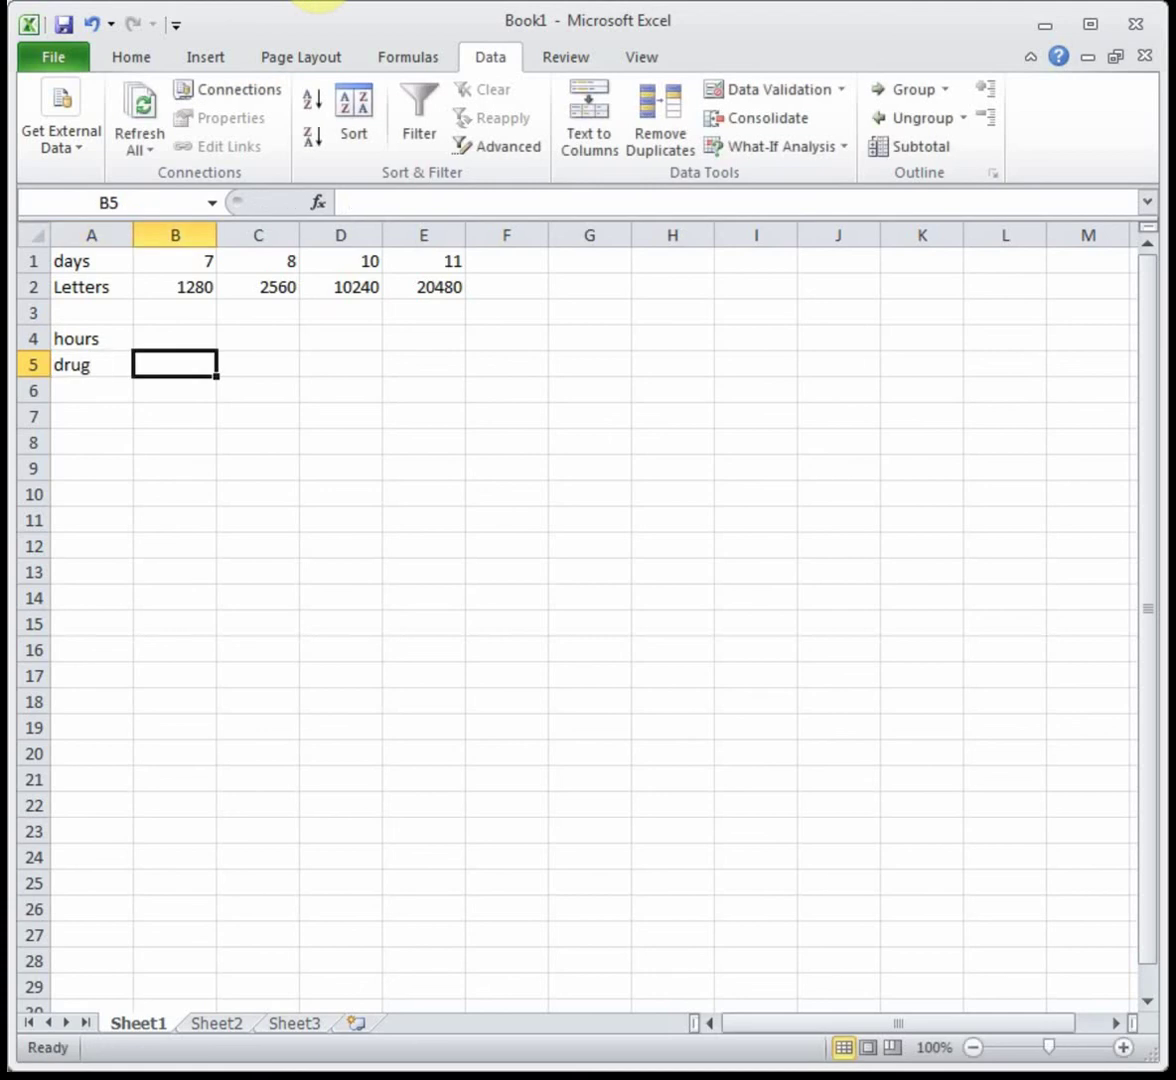
Start entering =100*(1-0.185)^B4 in B5.
text(=)
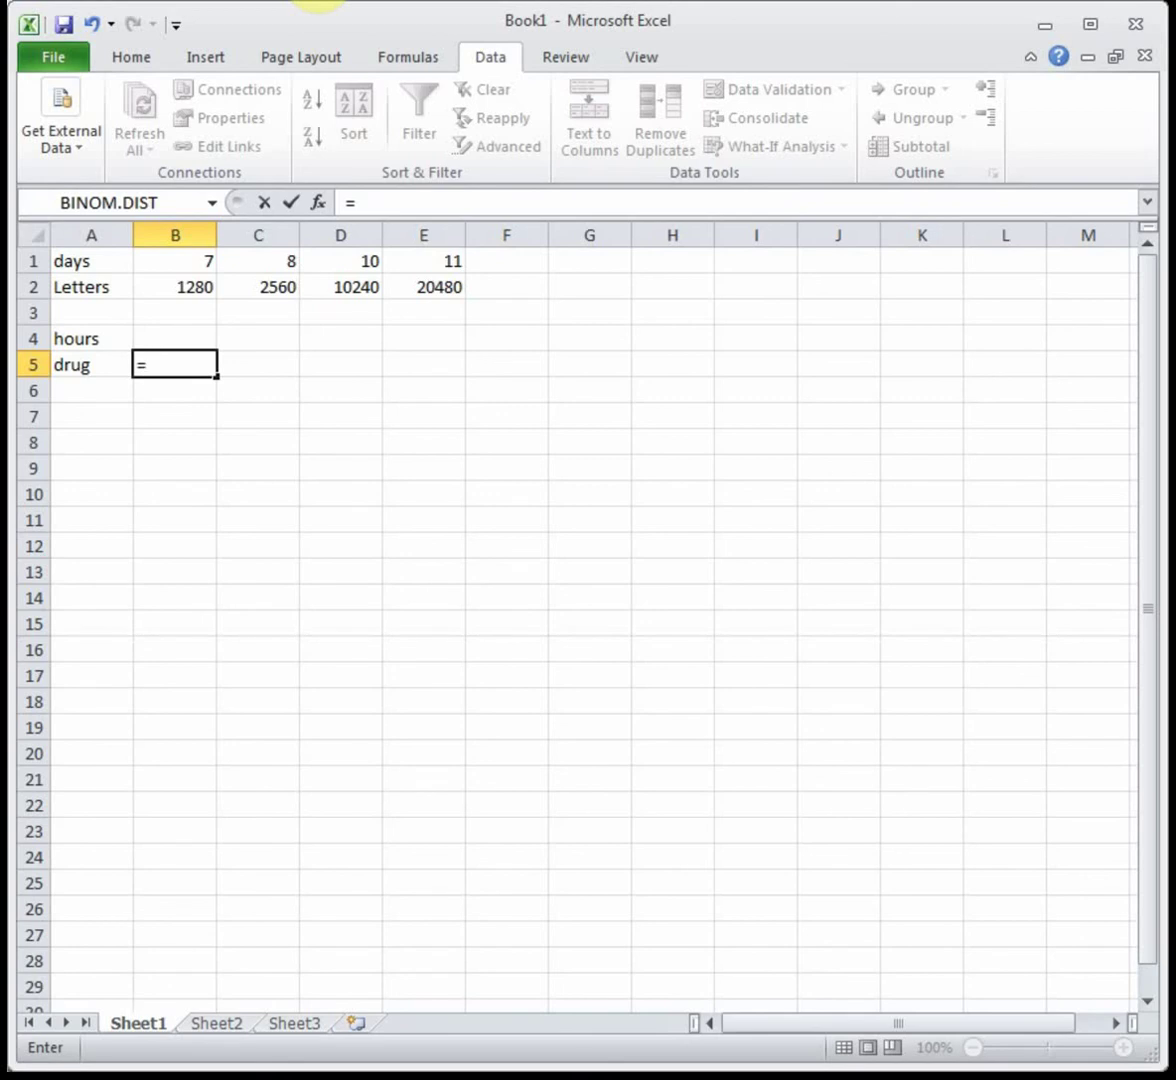
text(100*(1)
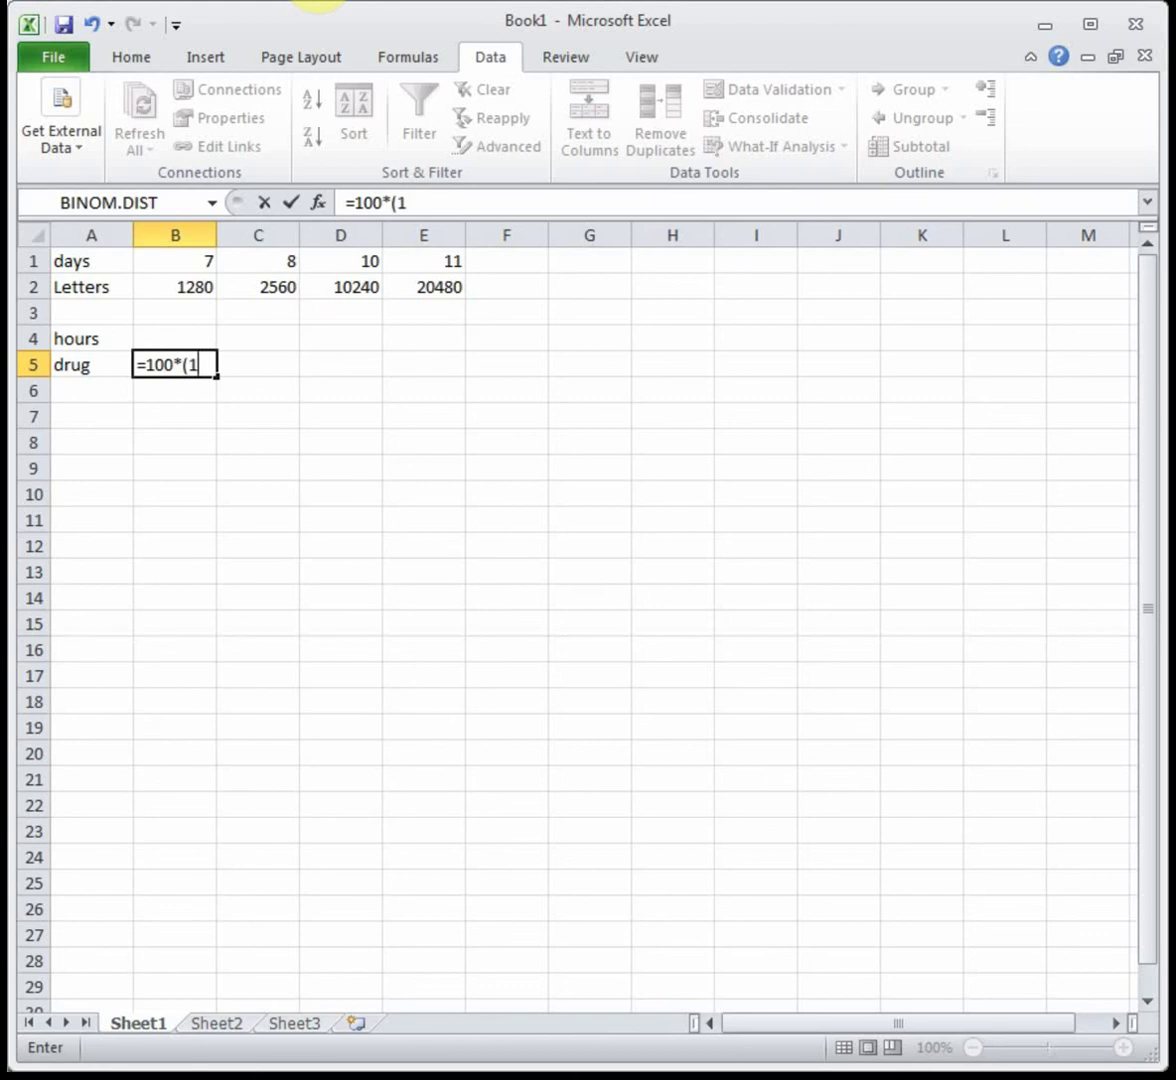
text(-0.185)
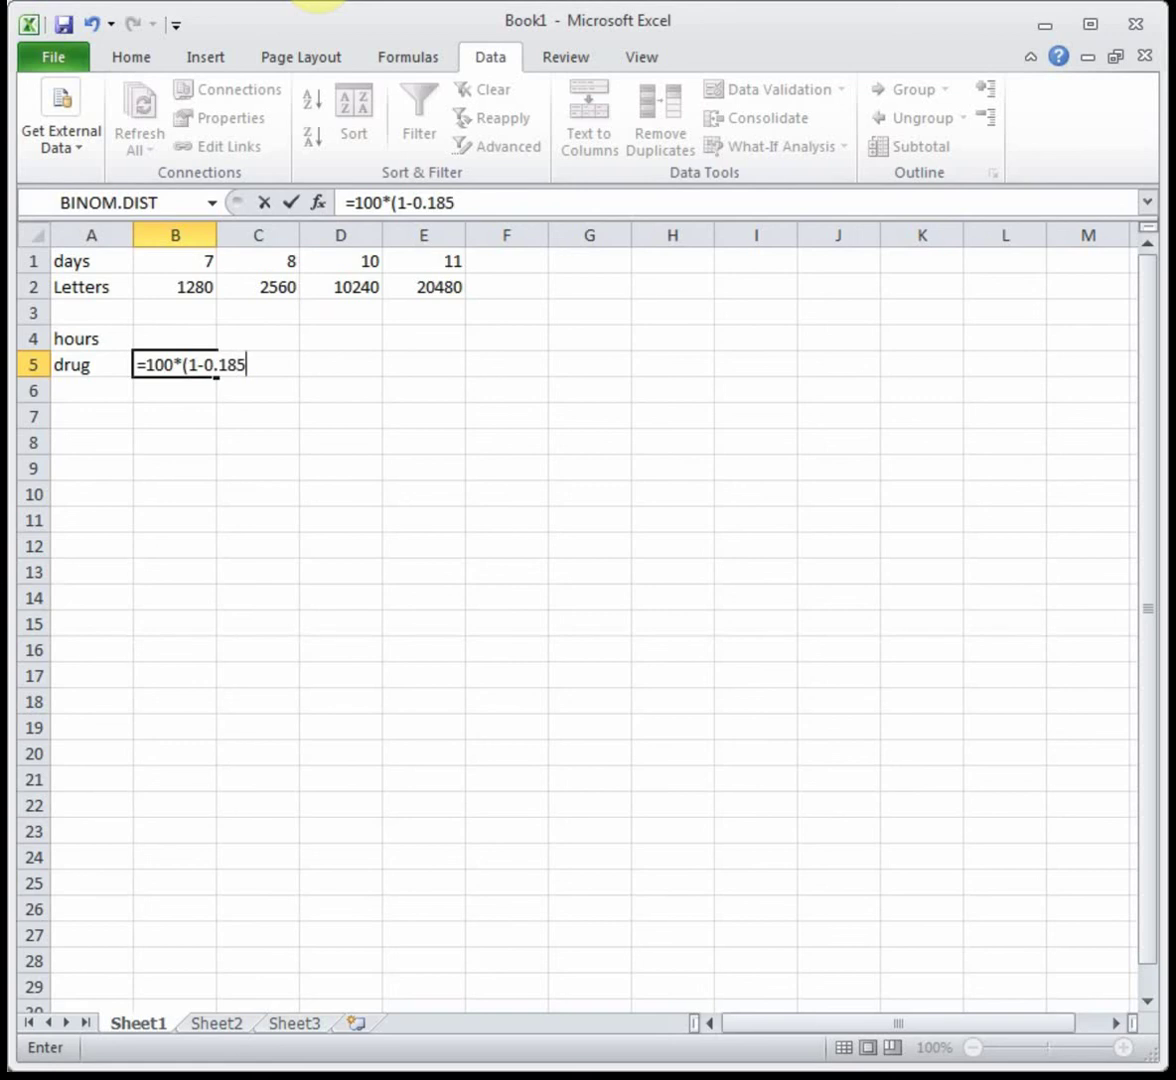
text()^)
click(192, 338)
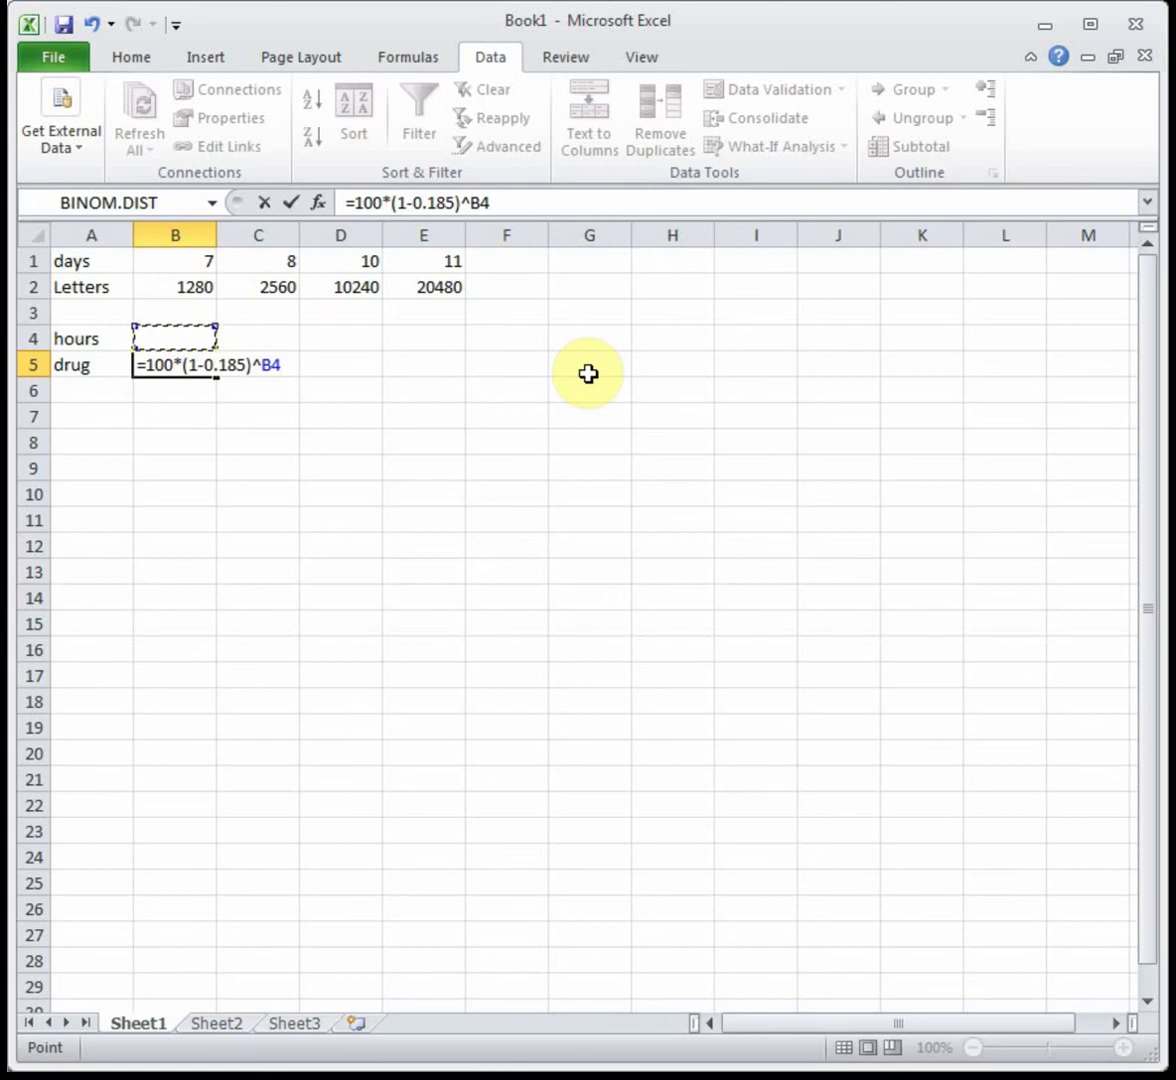
Commit the B5 decay formula and fill it across C5:D5, each showing 100.
key(Return)
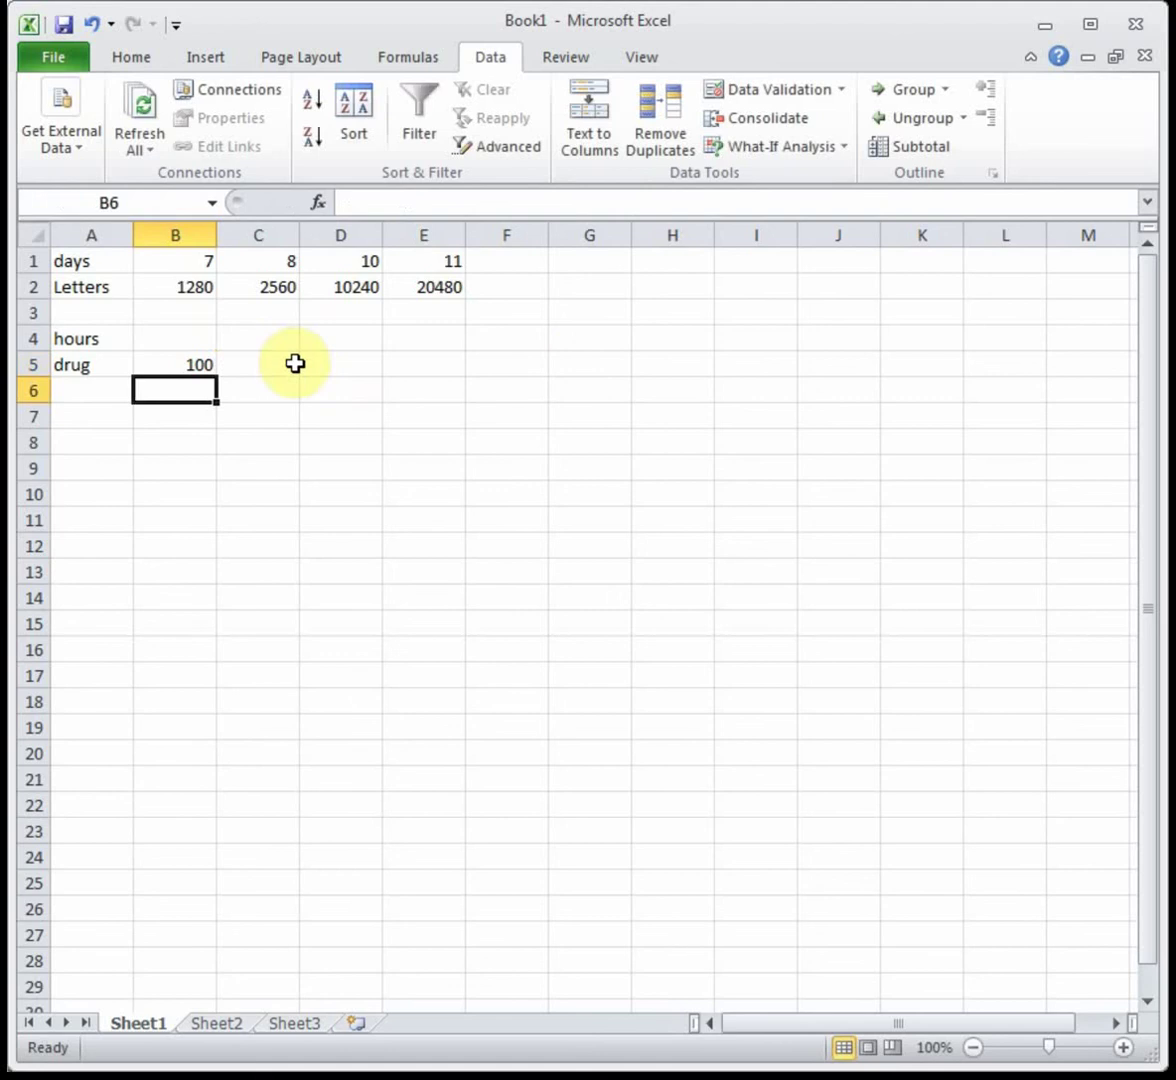
click(205, 365)
drag(218, 381, 343, 377)
click(165, 367)
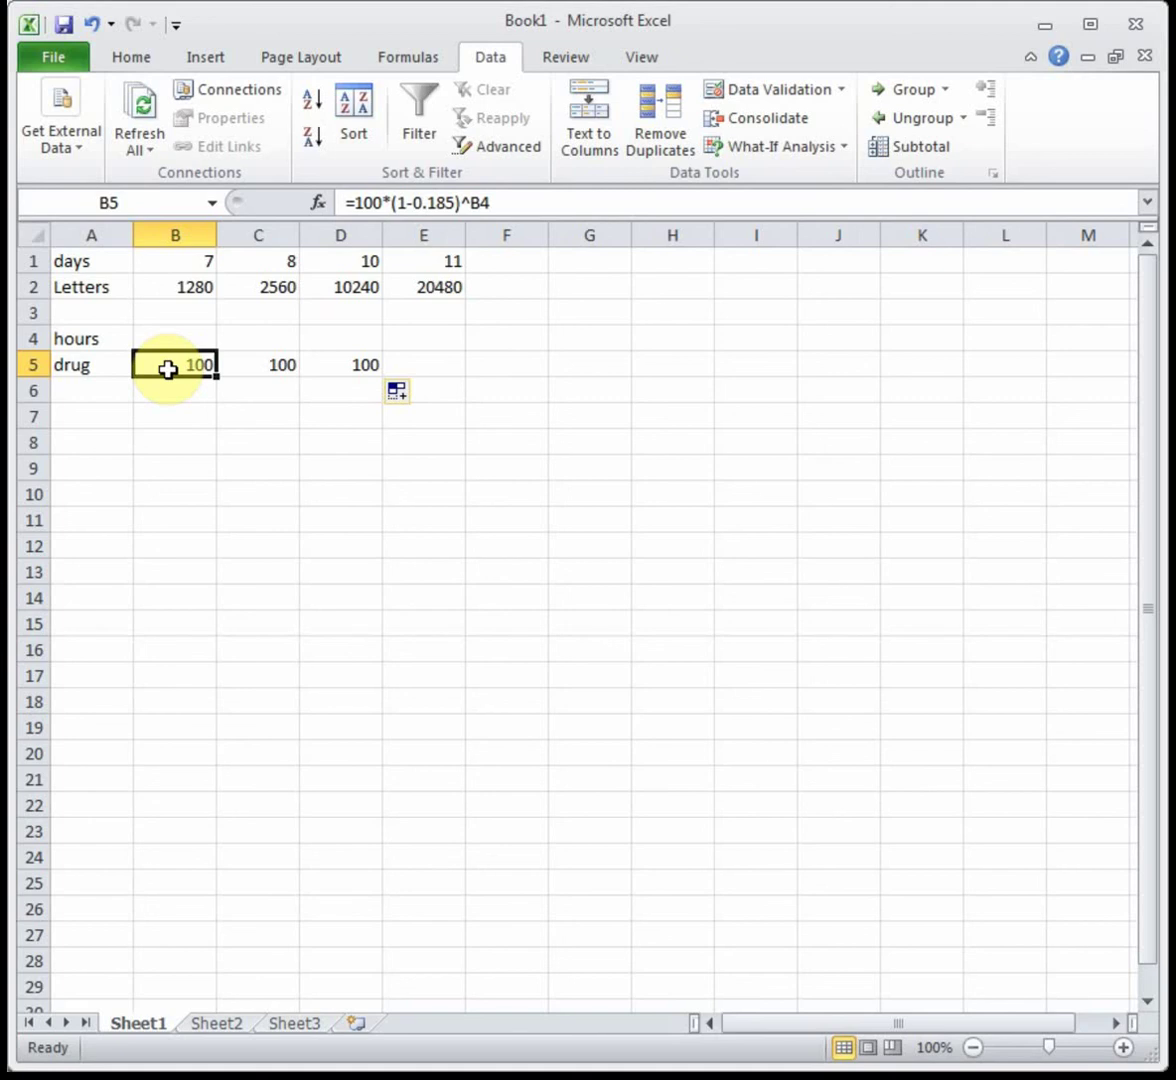
Goal Seek B5 to 50 by changing B4, giving 3.388332 hours.
click(733, 147)
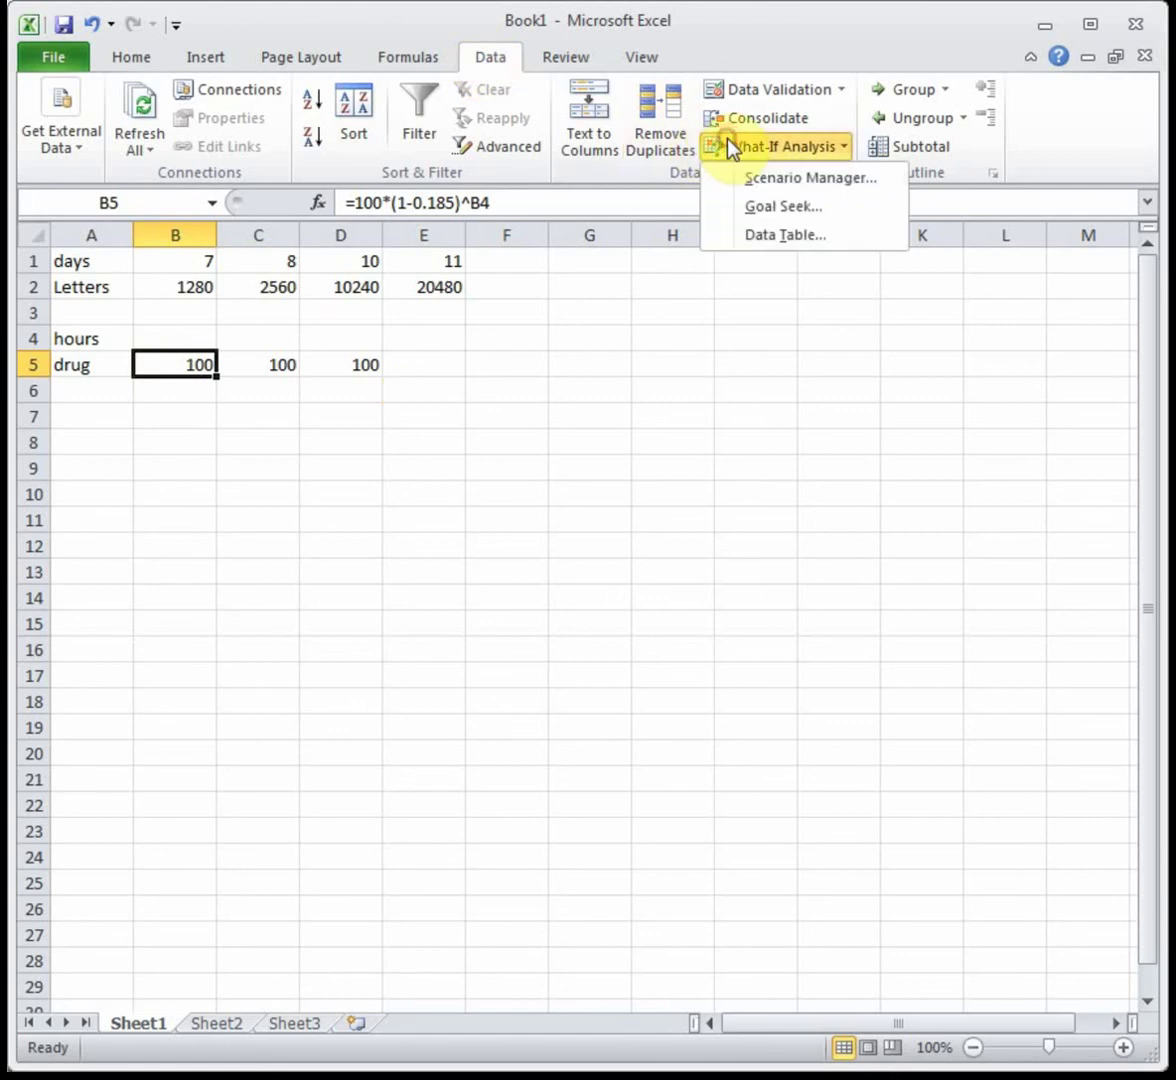
click(760, 207)
click(665, 345)
text(50)
click(664, 373)
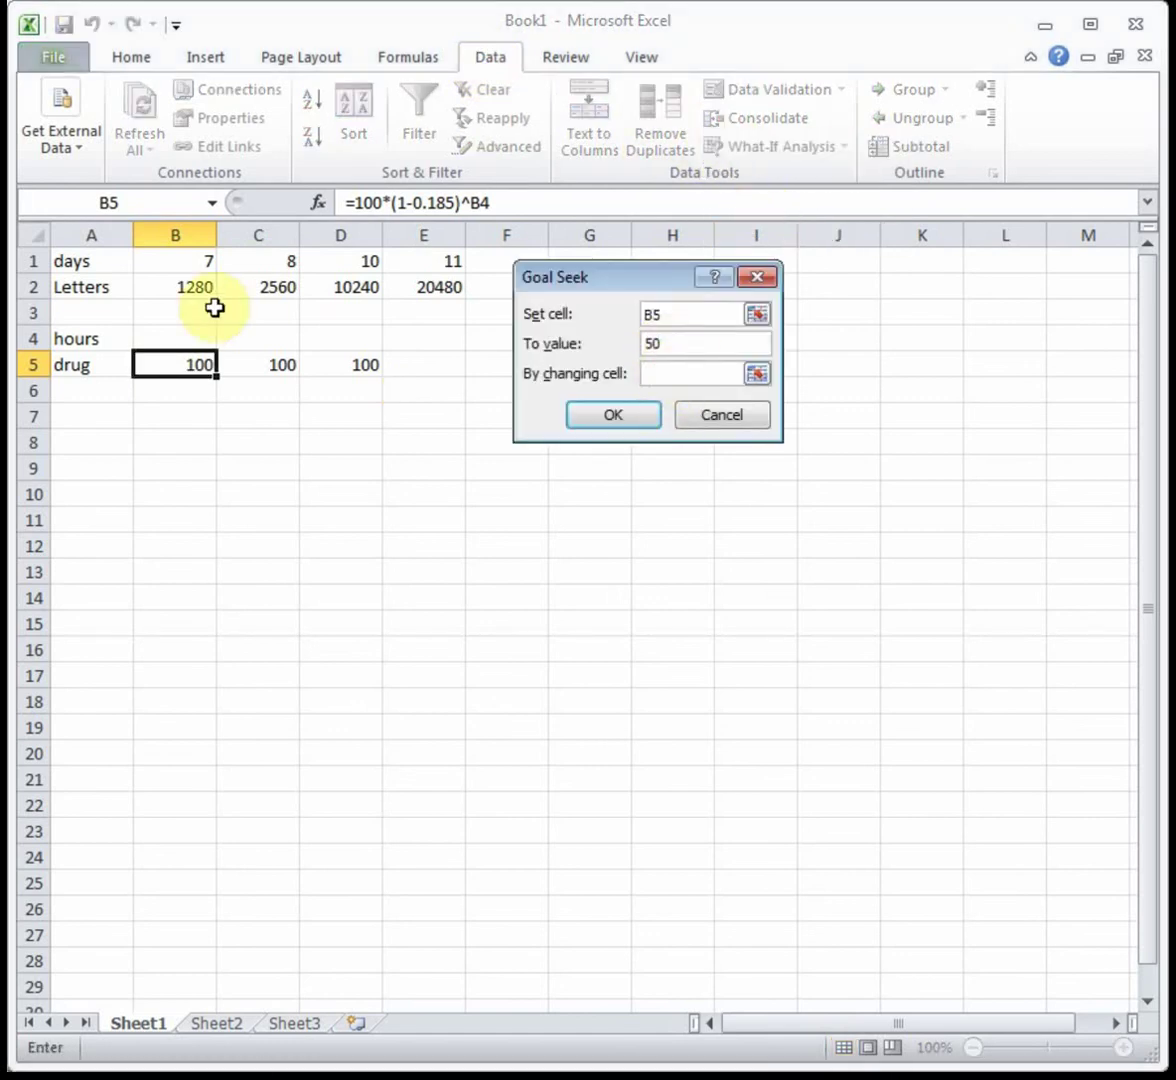
click(200, 340)
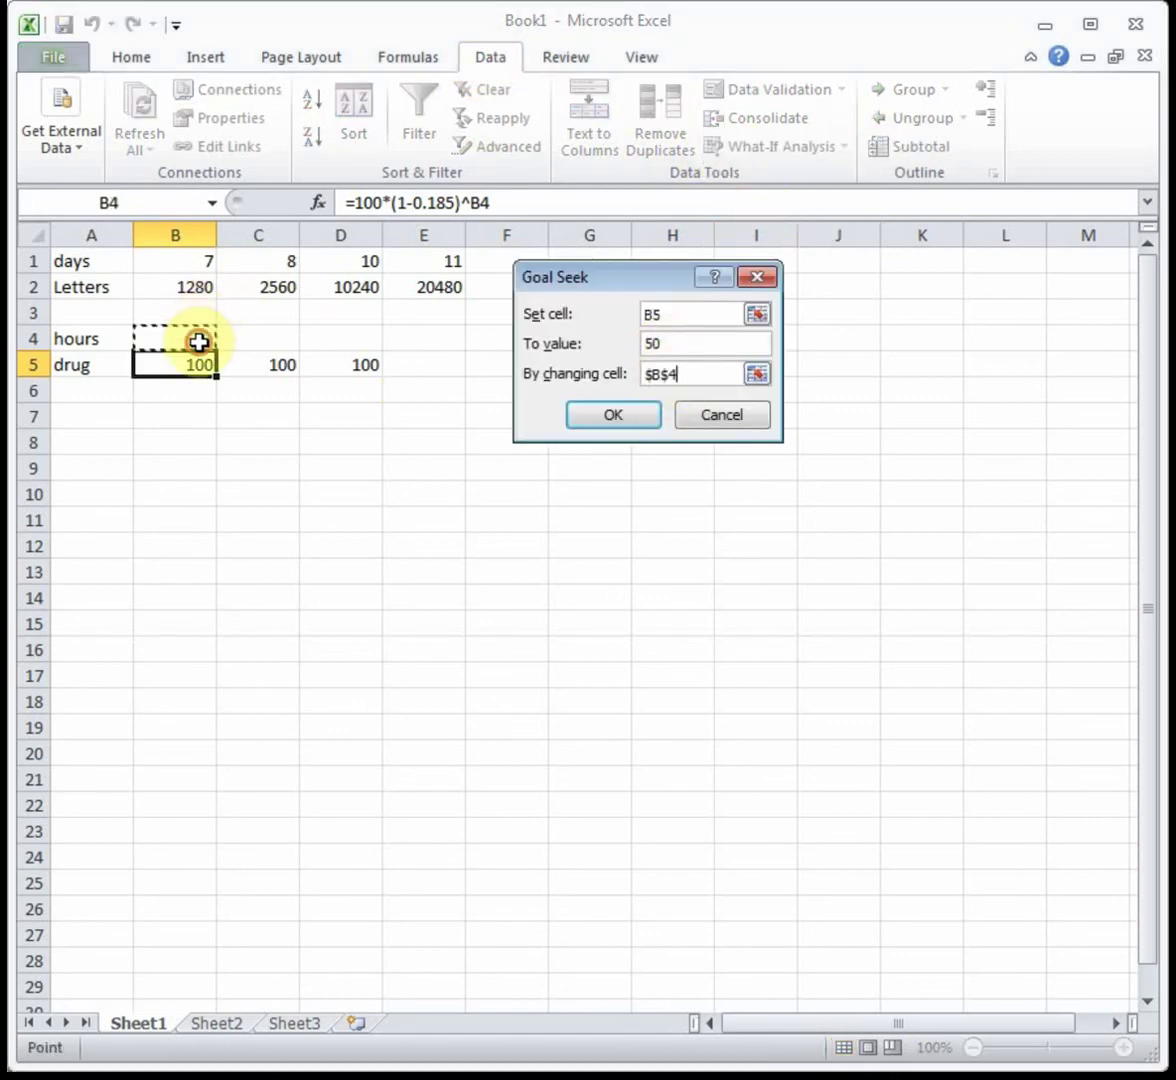
click(614, 414)
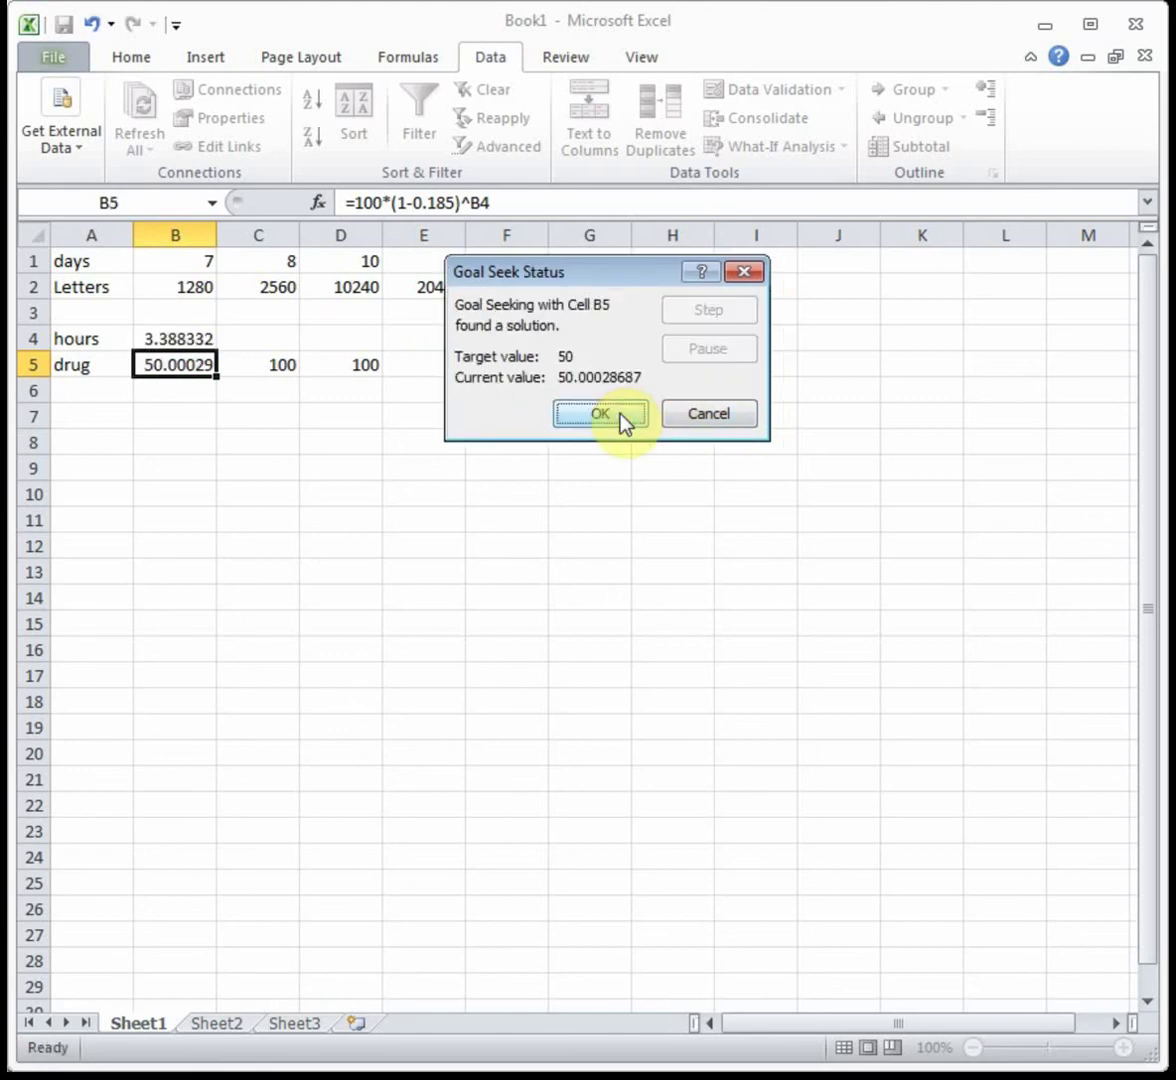
click(618, 414)
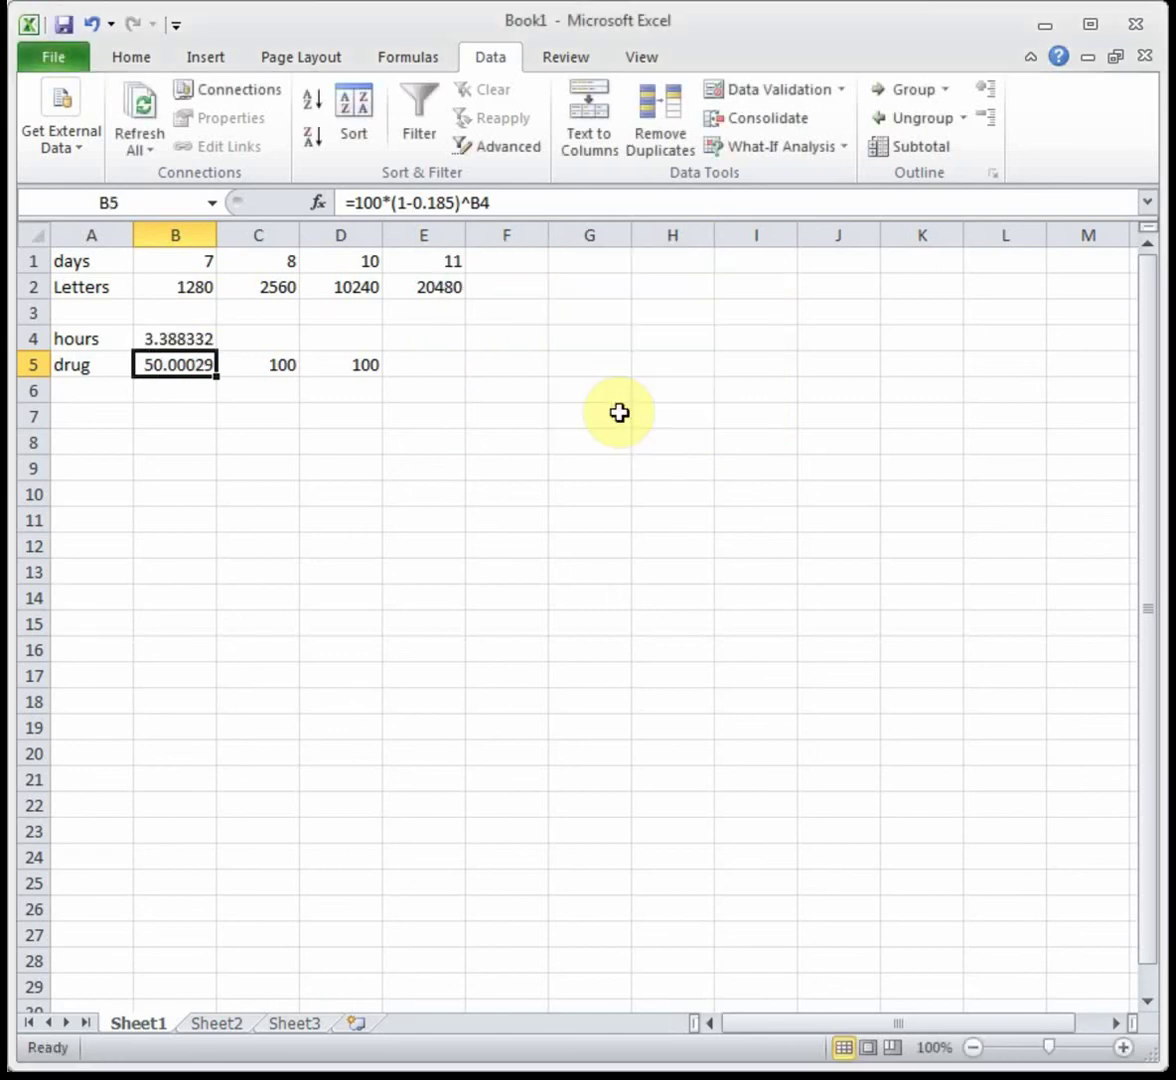
click(189, 333)
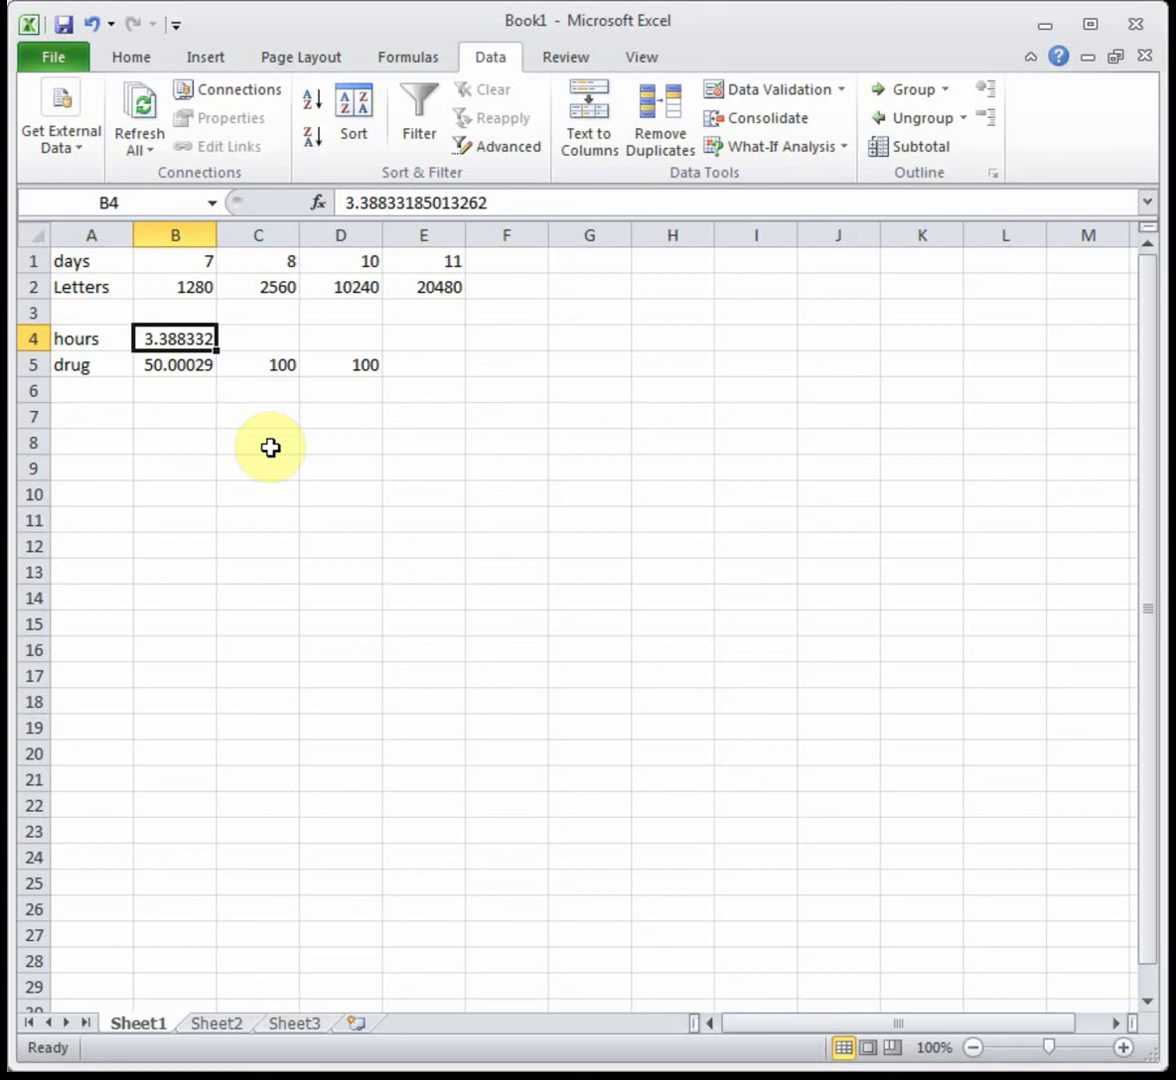
Enter 6 hours in C4 so the drug amount in C5 drops to 29.30526.
click(262, 340)
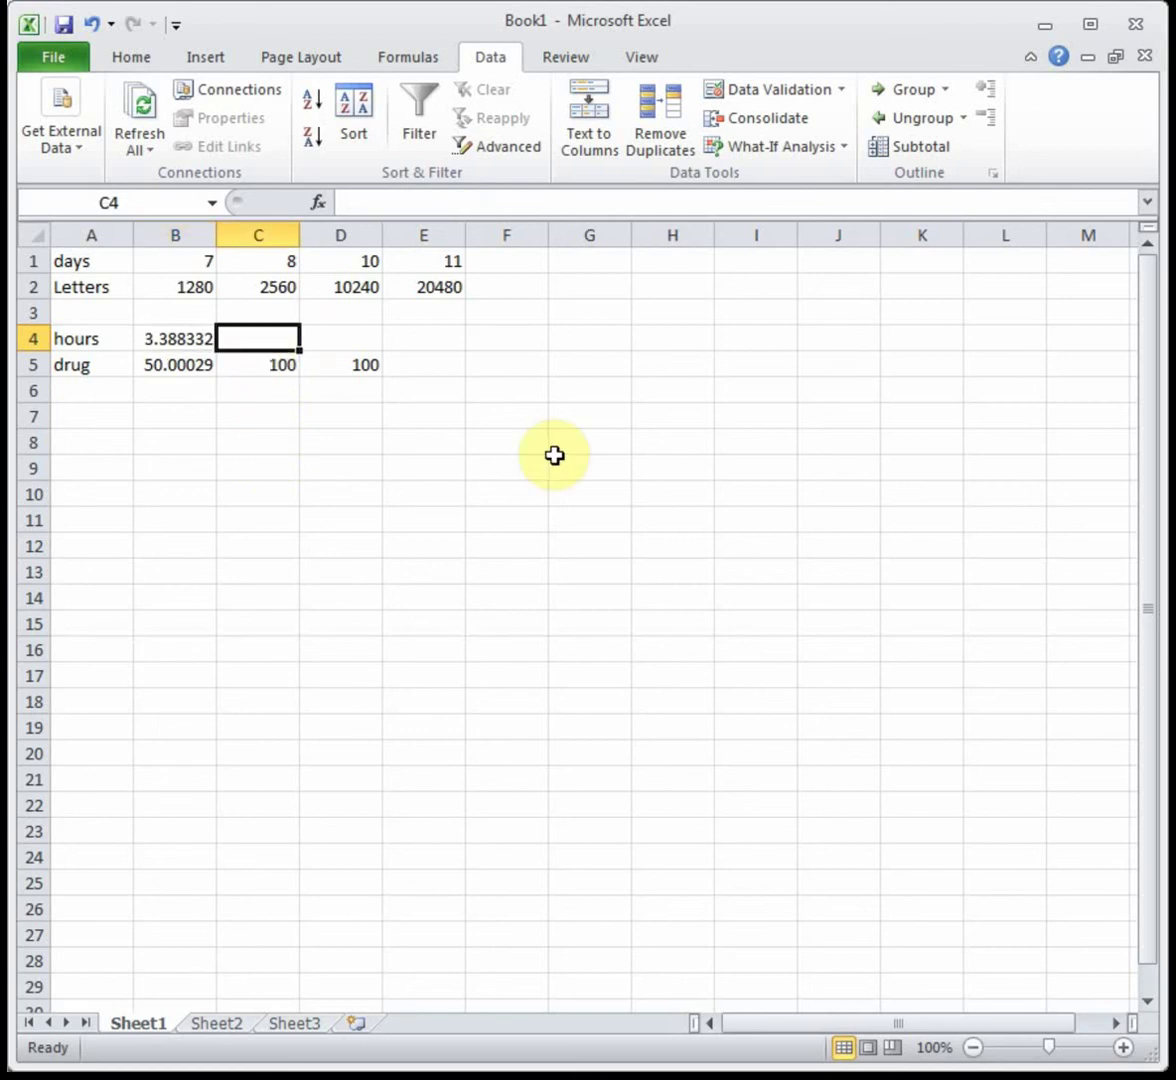
text(6)
key(Return)
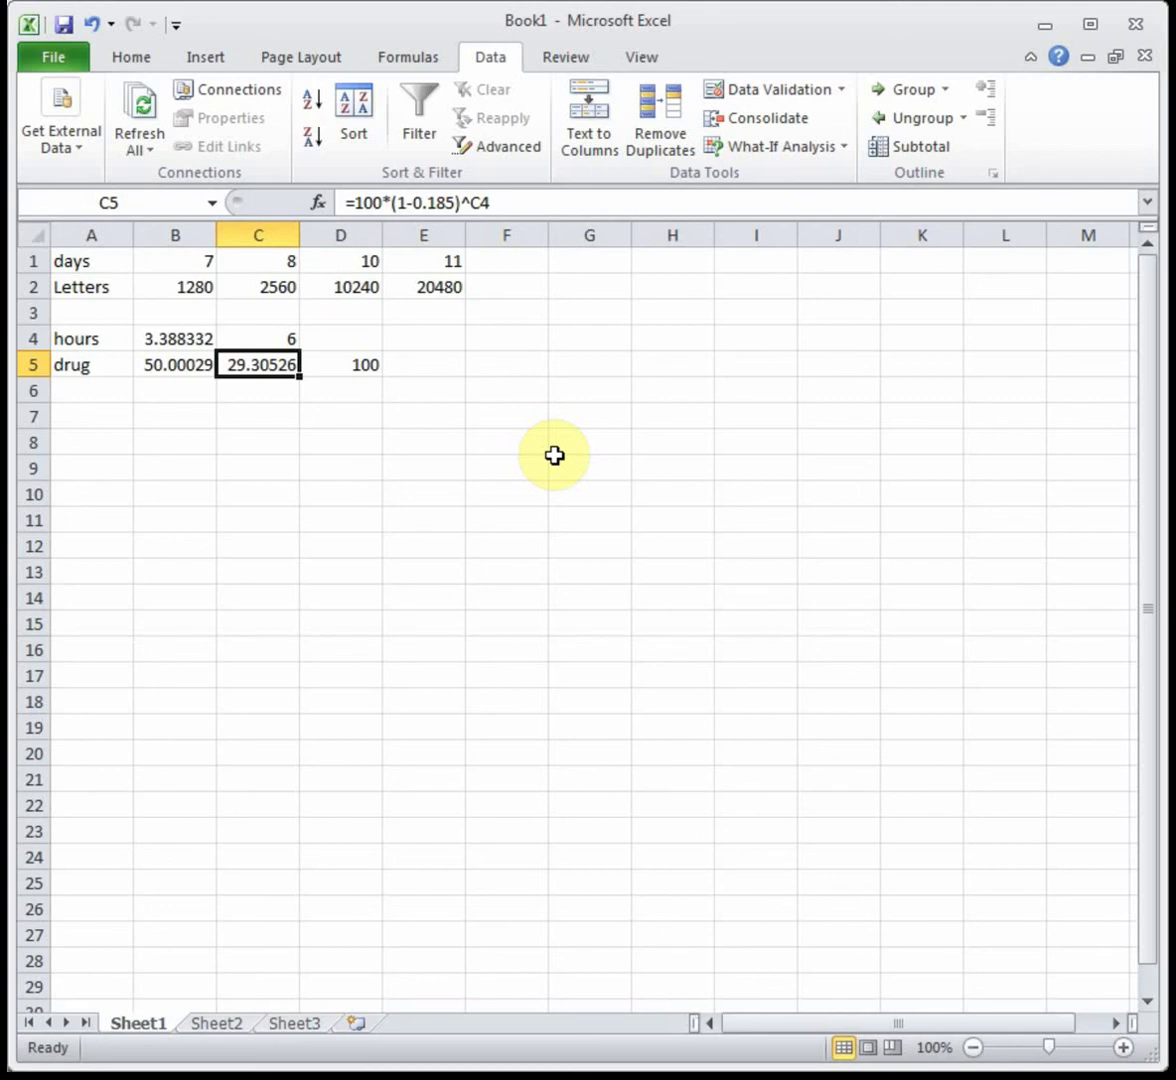
click(358, 366)
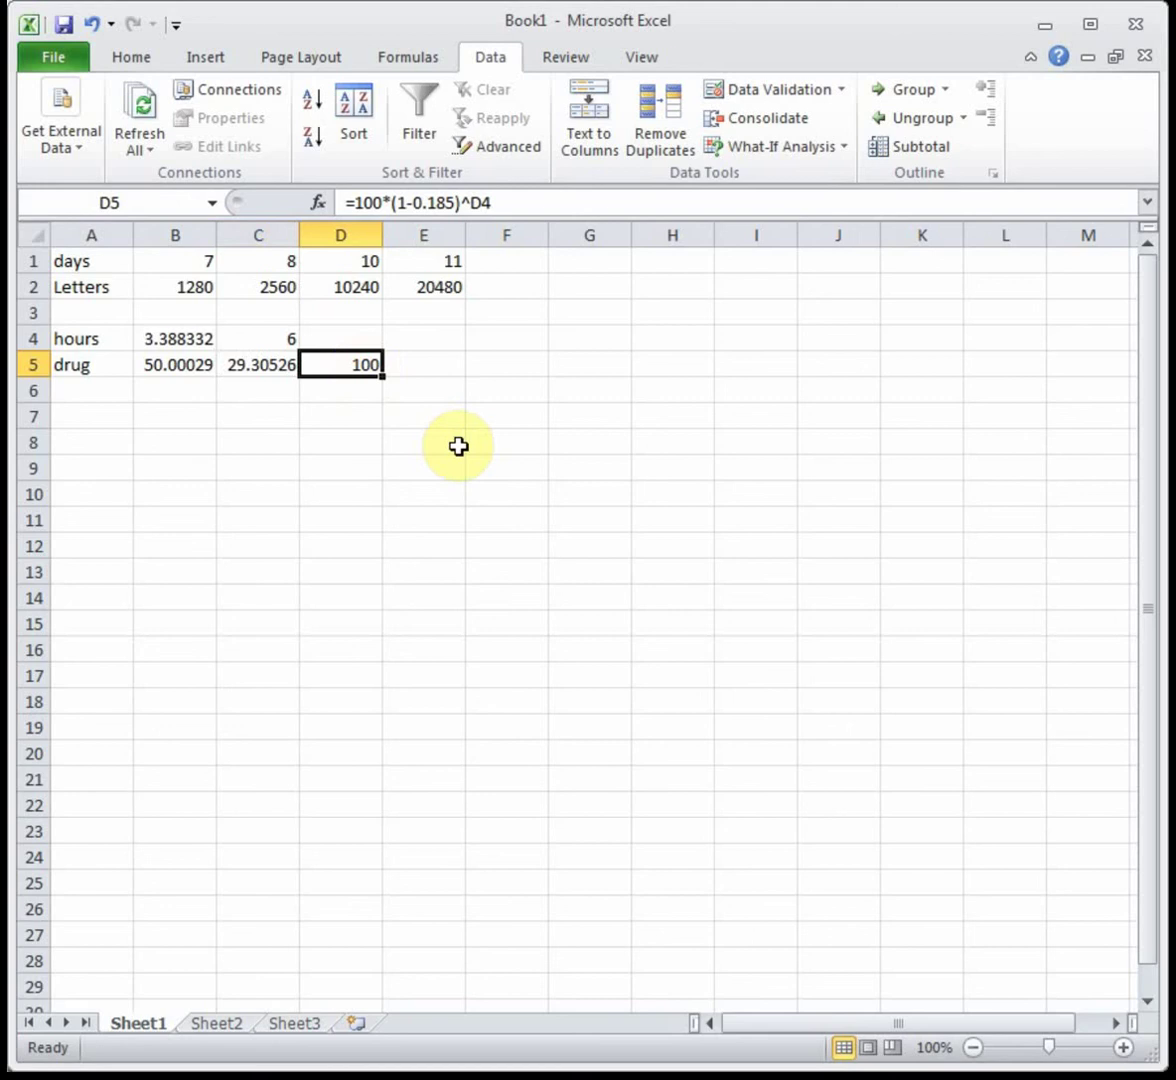
Goal Seek D5 to 7 by changing D4, giving 12.99933 hours.
click(800, 150)
click(801, 212)
click(677, 338)
text(7)
click(680, 368)
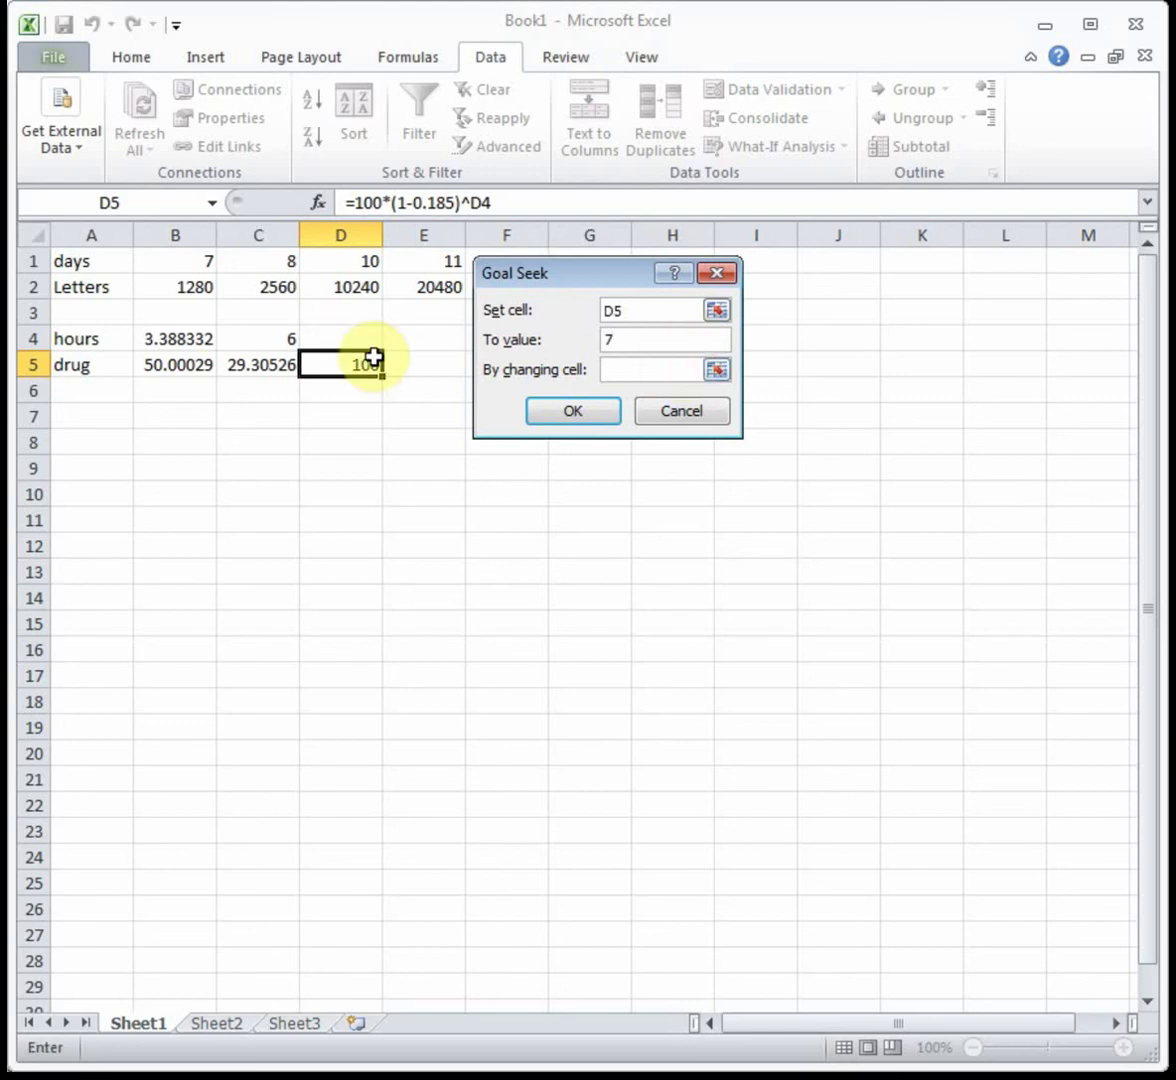
click(352, 339)
click(605, 414)
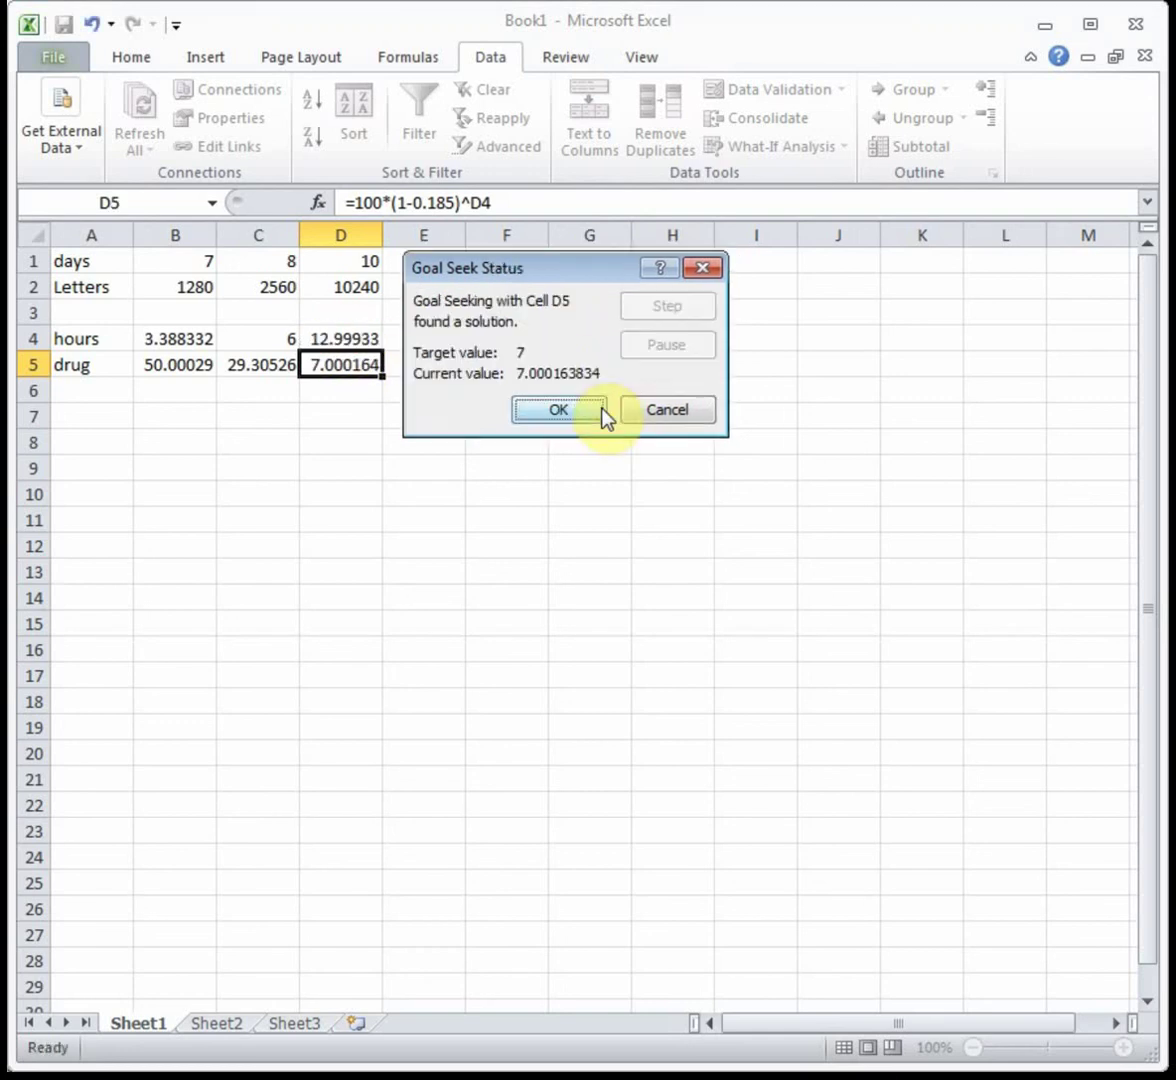
click(600, 410)
click(349, 339)
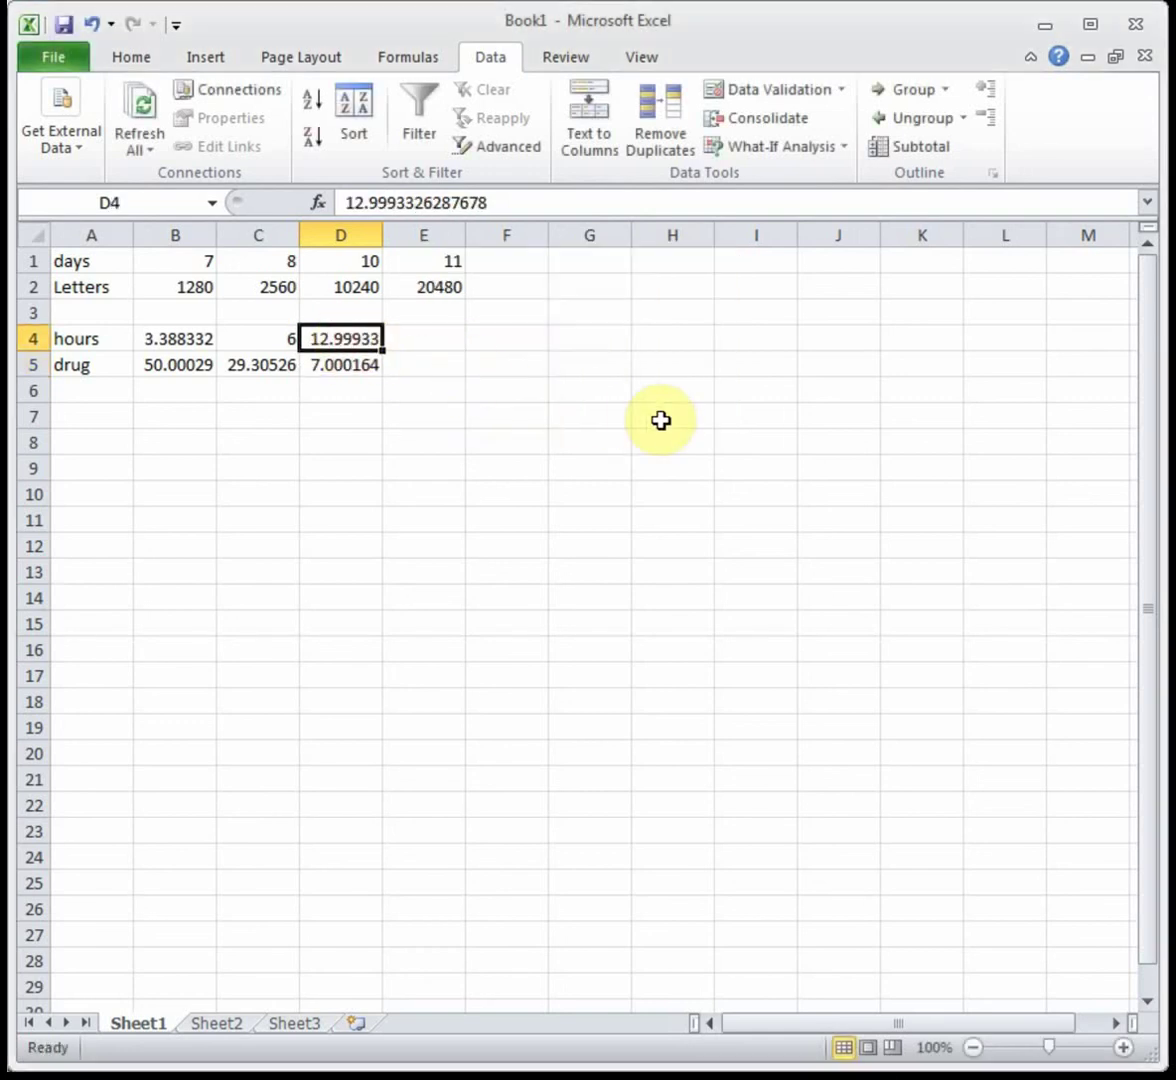